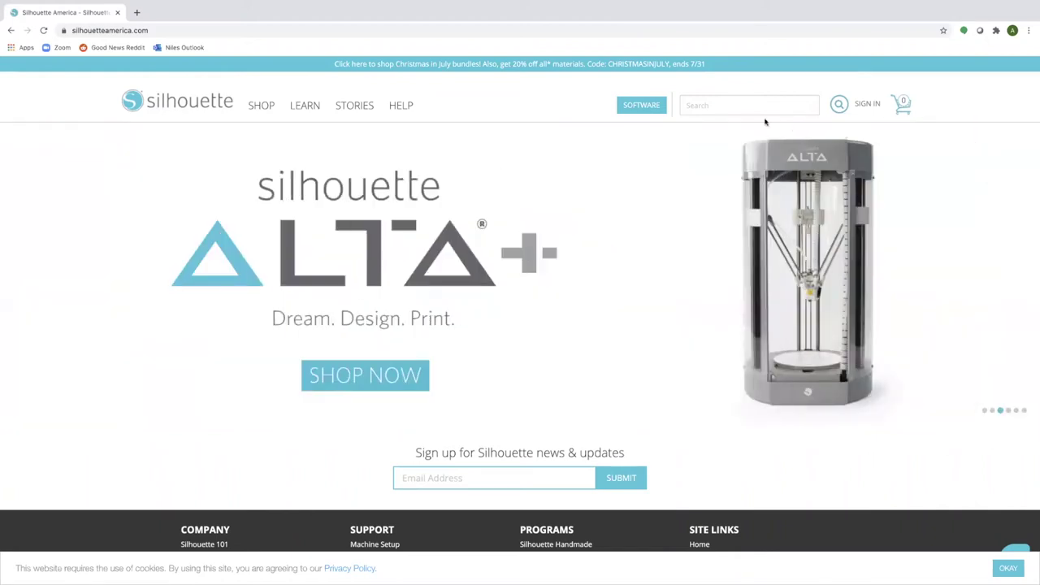
Open the Software page on silhouetteamerica.com to get Silhouette Studio.
{"action": "left_click", "coordinate": [649, 109]}
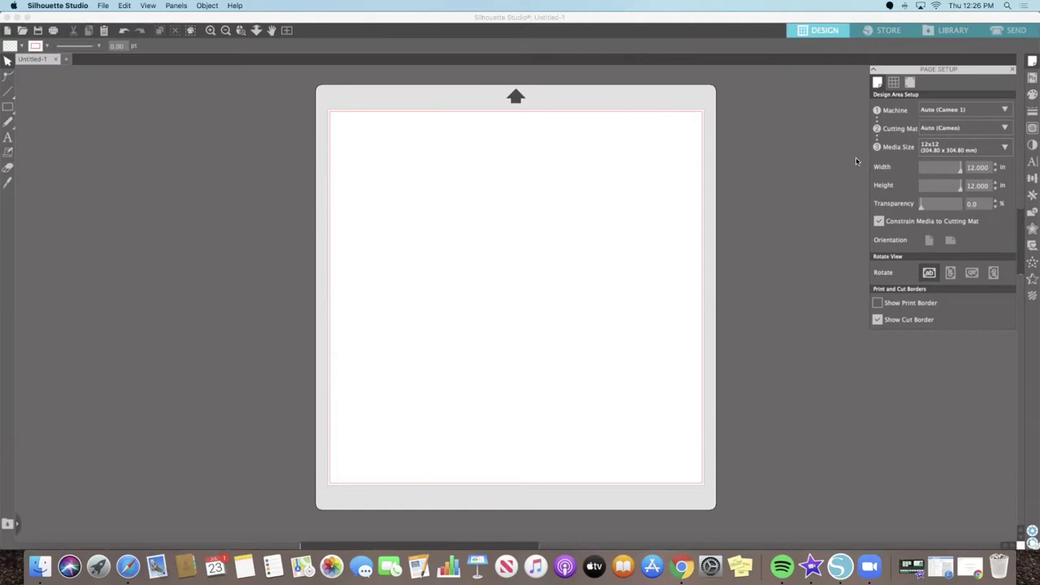
{"action": "key", "text": "Tab"}
{"action": "left_click", "coordinate": [975, 179]}
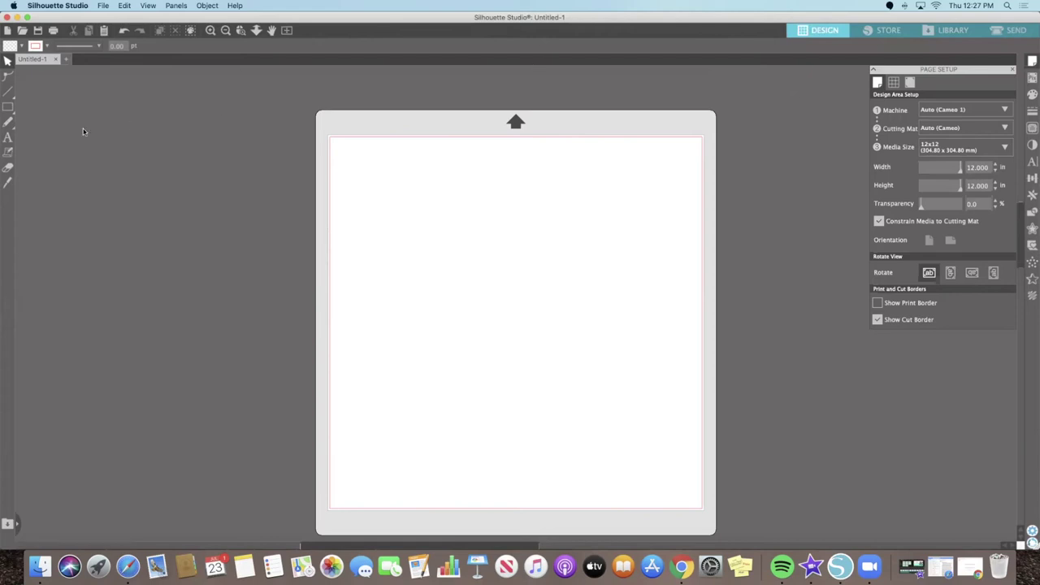
Add a text letter 'K' near the upper left of the mat.
{"action": "left_click", "coordinate": [7, 138]}
{"action": "left_click", "coordinate": [397, 189]}
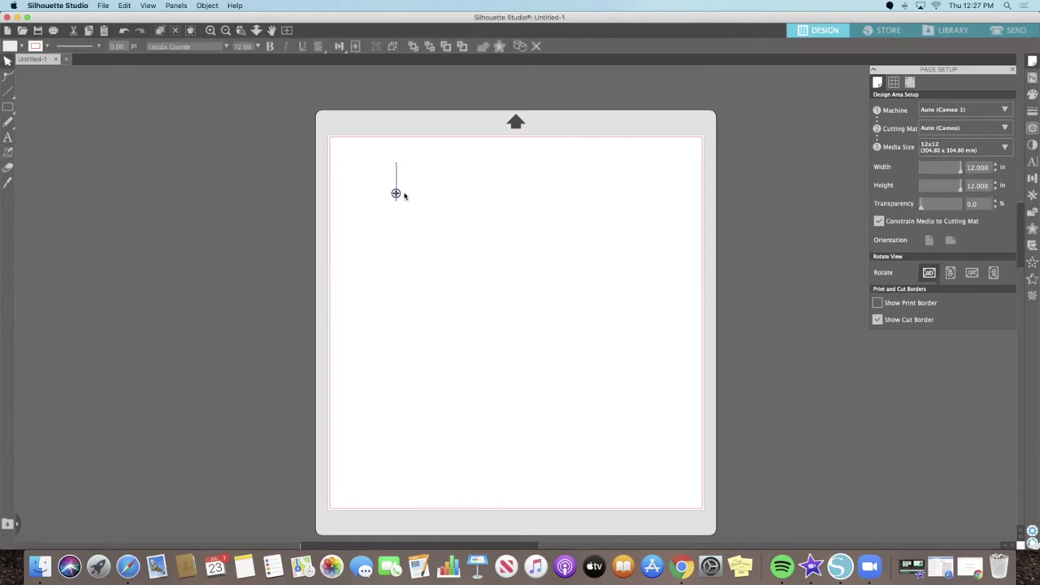
{"action": "type", "text": "K"}
{"action": "left_click", "coordinate": [418, 251]}
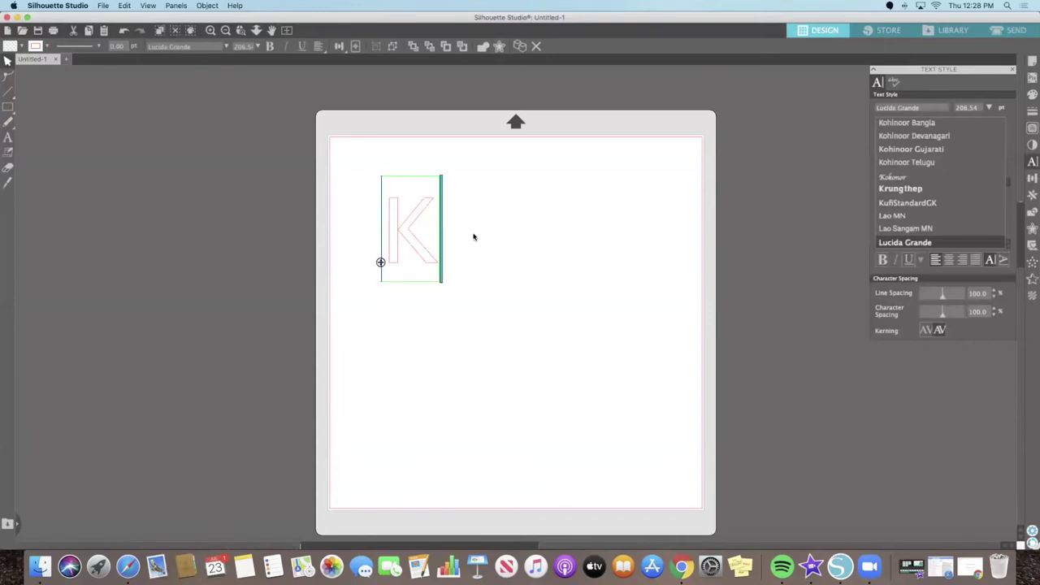
Change the K's font to Arial Black.
{"action": "double_click", "coordinate": [428, 236]}
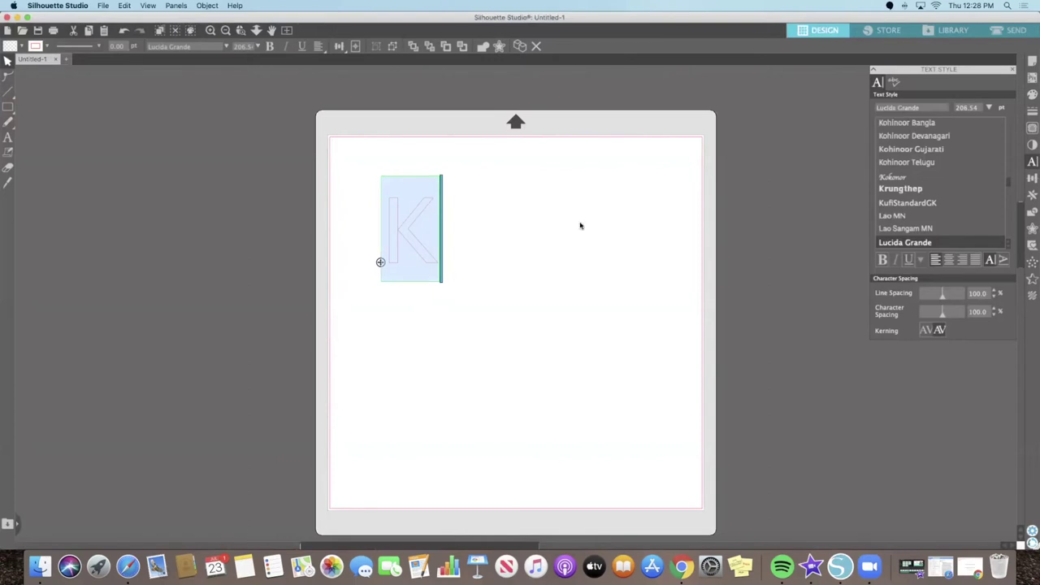
{"action": "left_click", "coordinate": [1032, 162]}
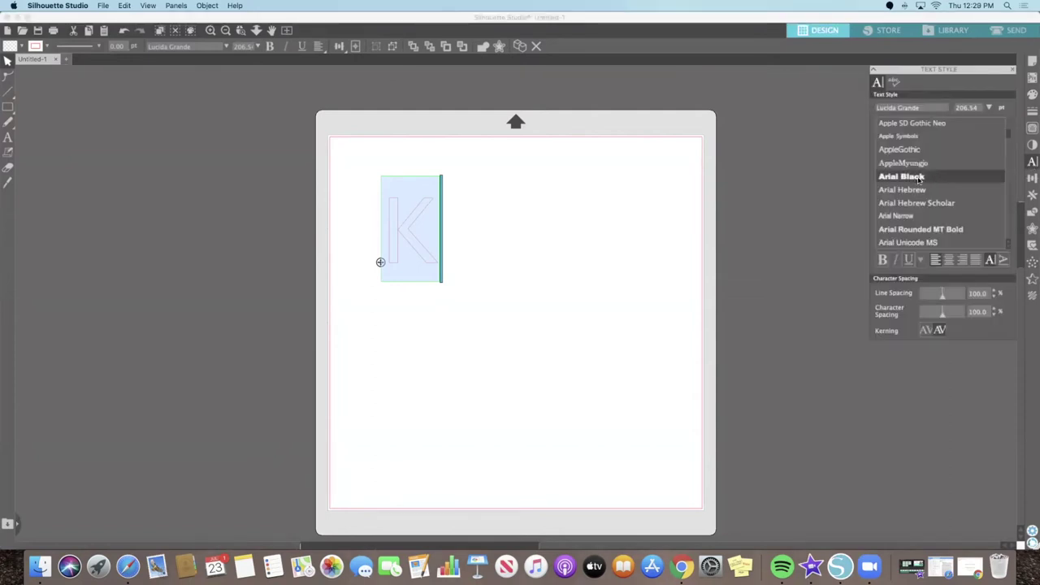
{"action": "left_click", "coordinate": [921, 178]}
{"action": "left_click", "coordinate": [623, 214]}
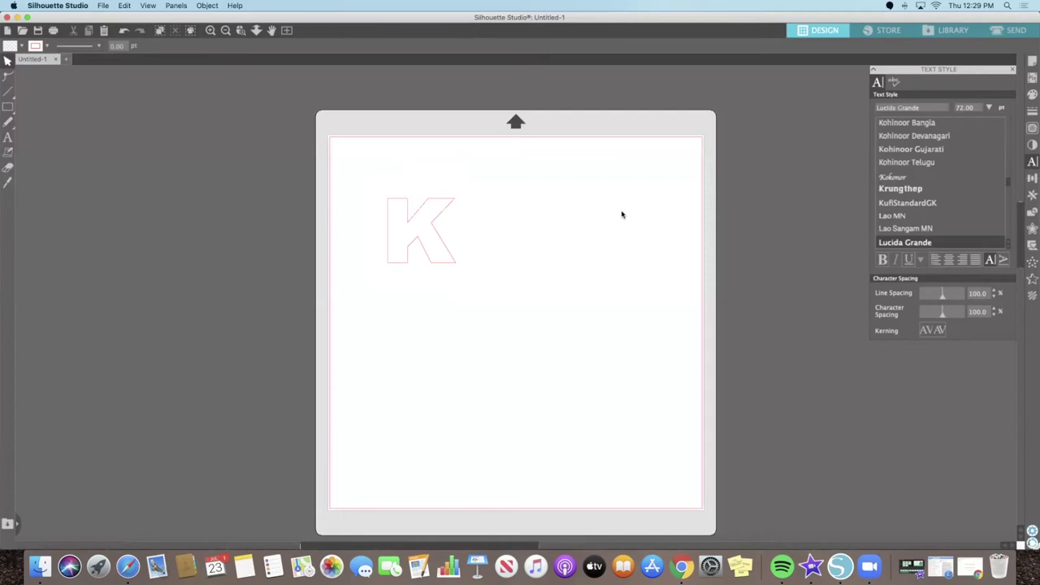
{"action": "left_click", "coordinate": [439, 241]}
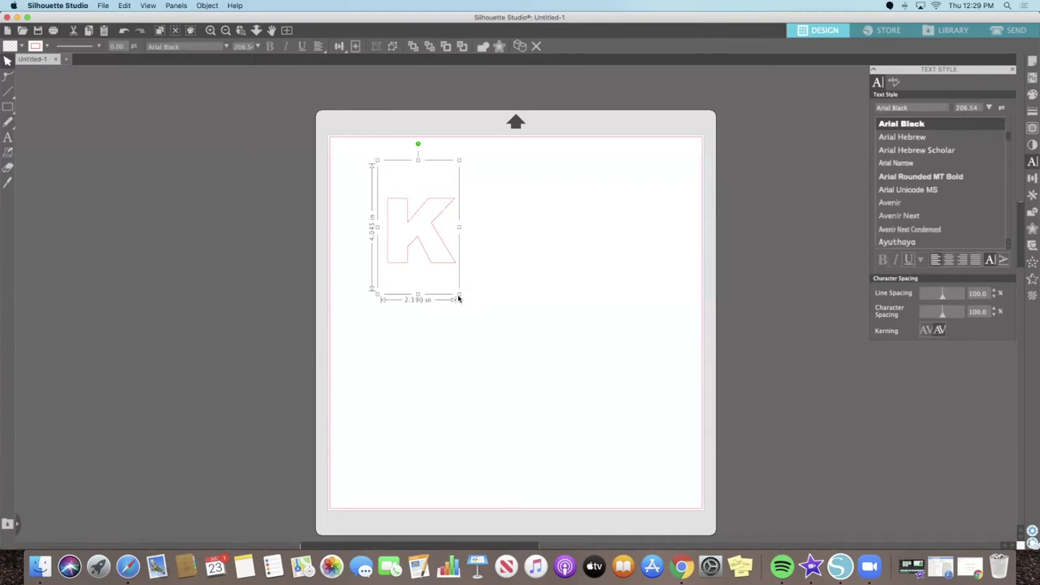
Scale the K up to about 913.77 pt so it fills most of the 12 x 12 mat.
{"action": "left_click_drag", "start_coordinate": [458, 295], "coordinate": [738, 451]}
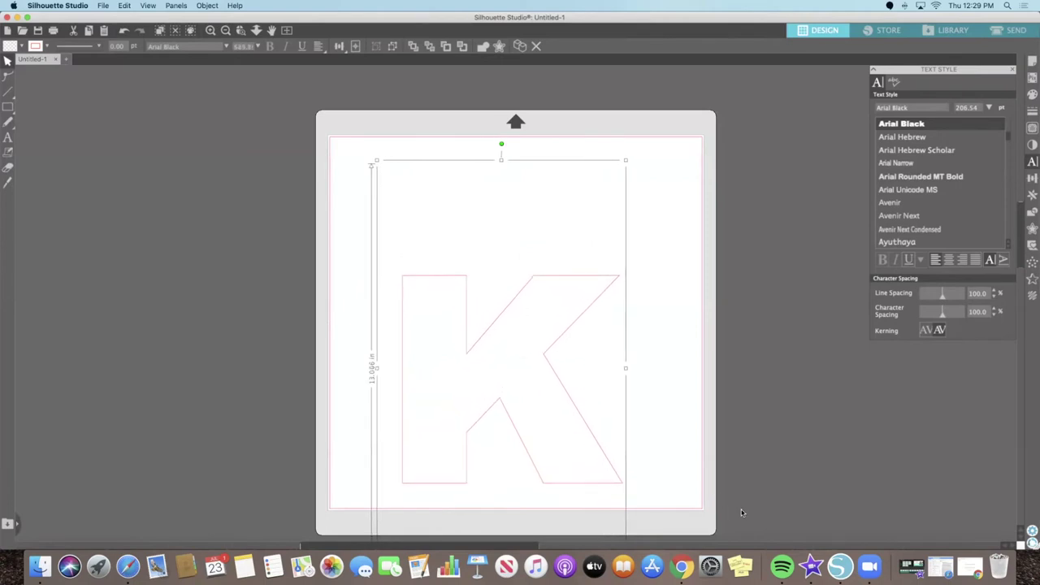
{"action": "left_click", "coordinate": [618, 170]}
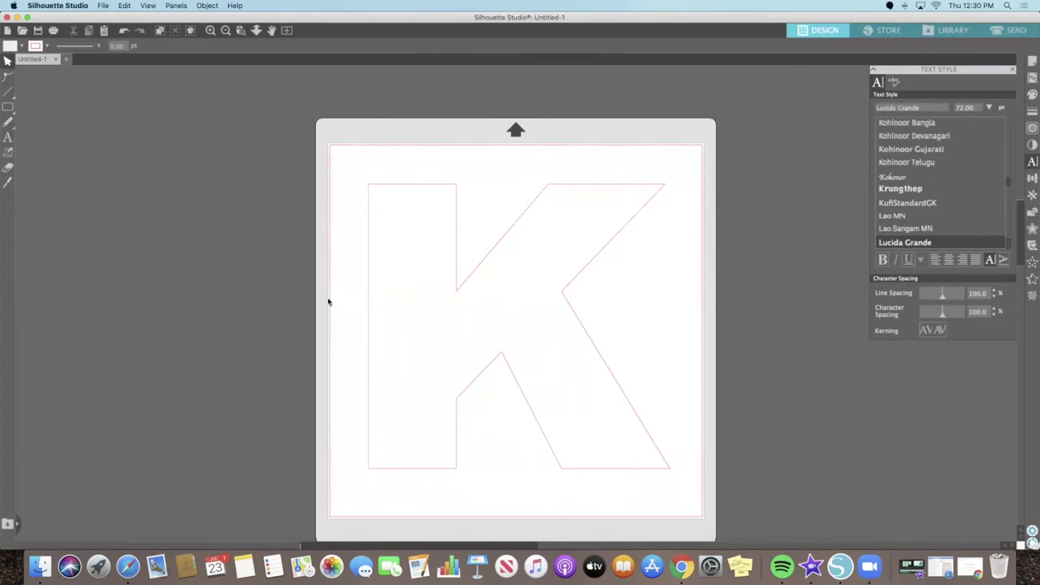
{"action": "left_click", "coordinate": [367, 311]}
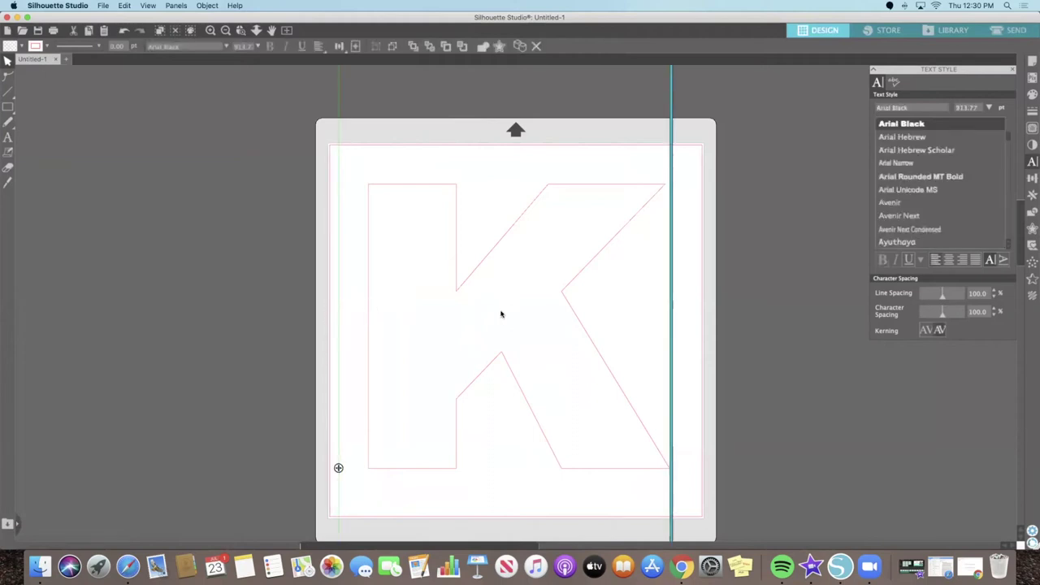
Give the enlarged Arial Black K a solid black fill.
{"action": "double_click", "coordinate": [603, 310]}
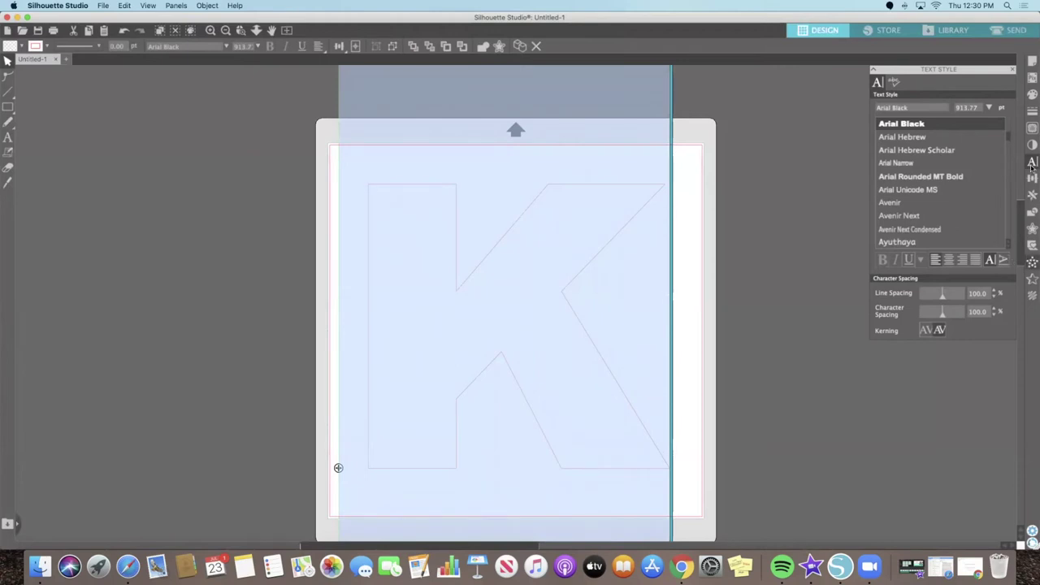
{"action": "left_click", "coordinate": [1033, 95]}
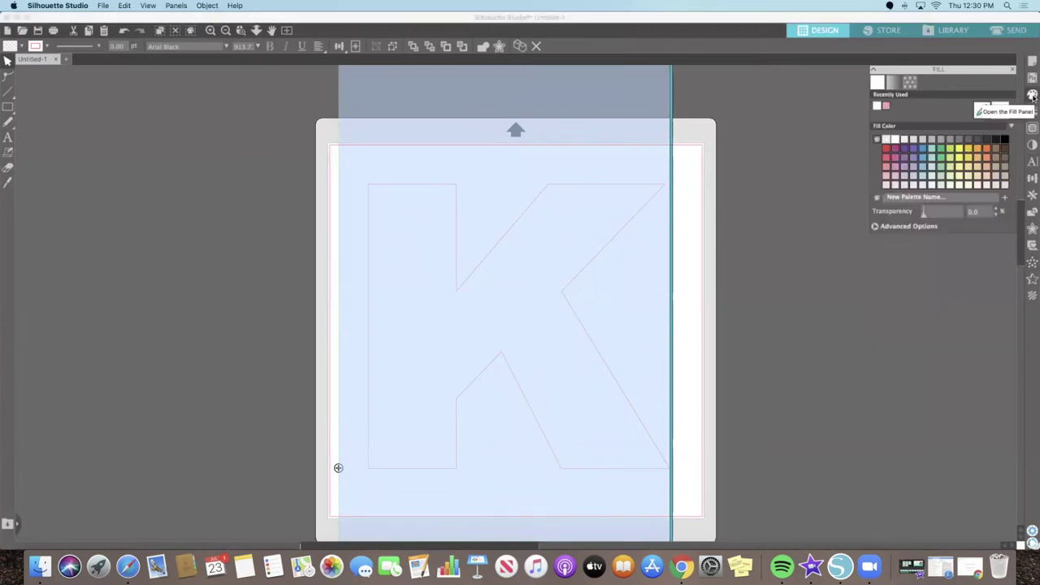
{"action": "left_click", "coordinate": [1005, 140]}
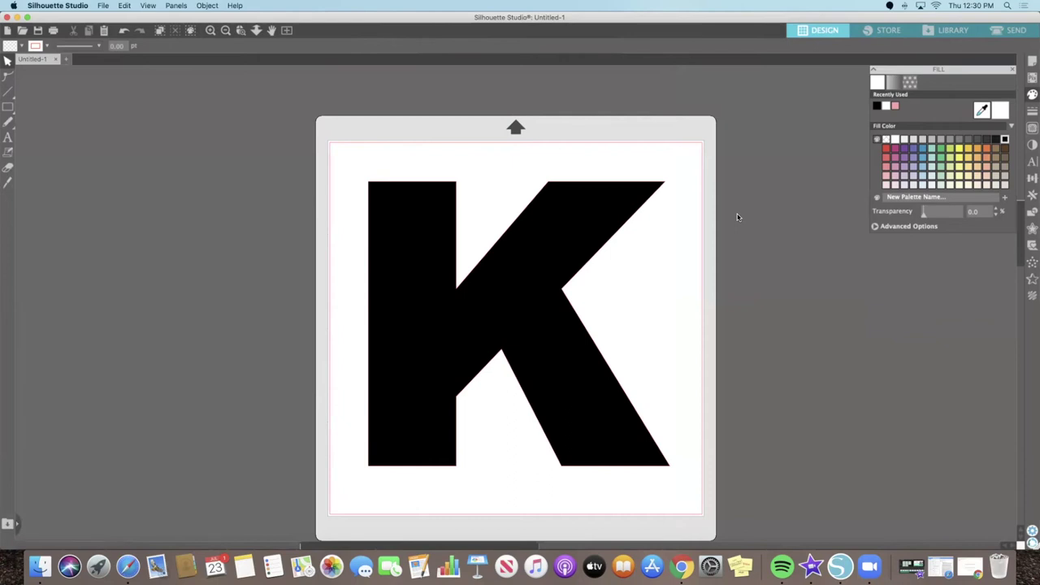
Draw a white-filled rectangle, about 10.281 x 2.400 in, across the K's lower part.
{"action": "left_click", "coordinate": [8, 108]}
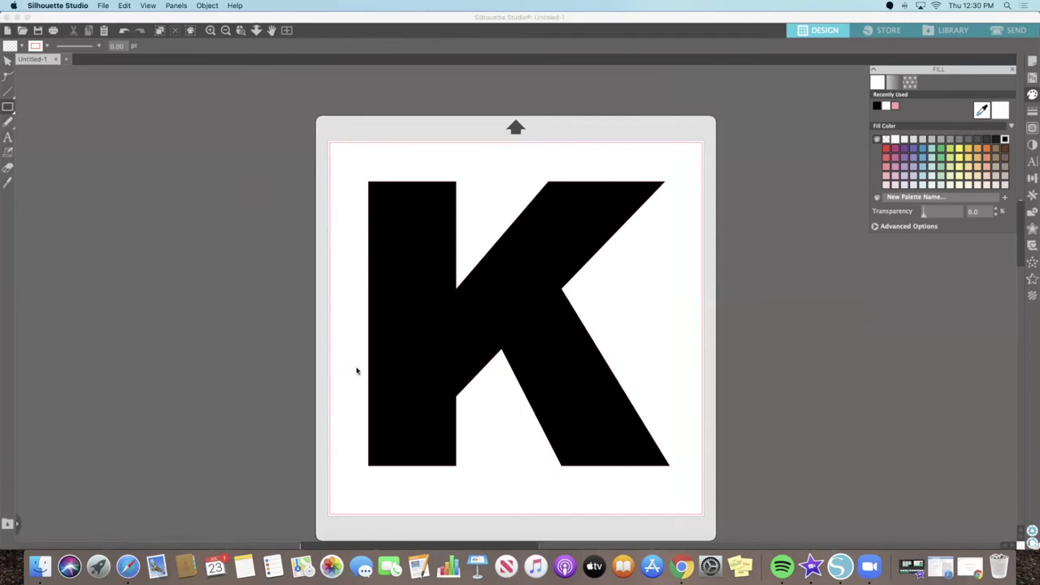
{"action": "left_click_drag", "start_coordinate": [348, 362], "coordinate": [670, 441]}
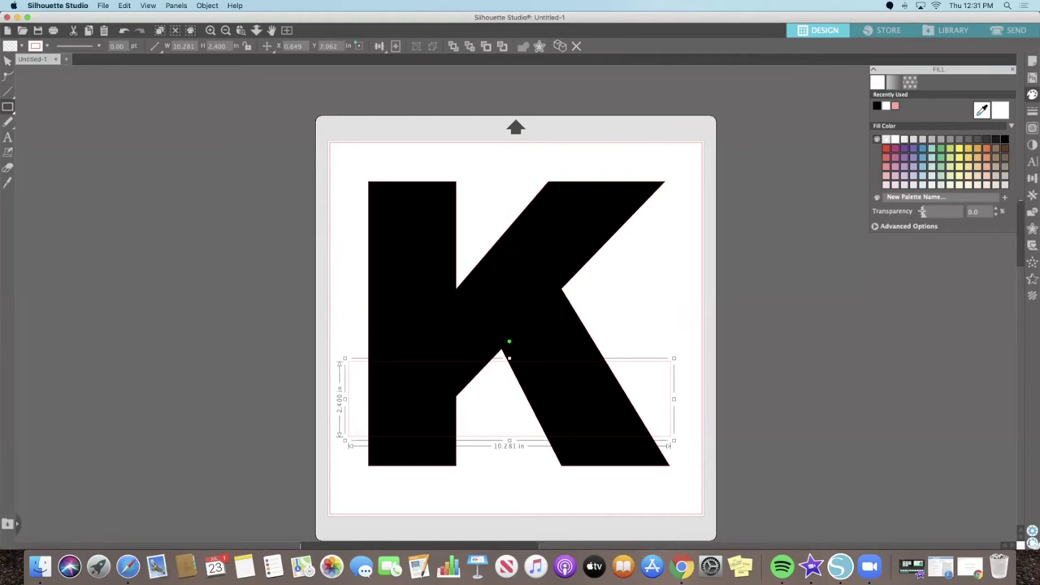
{"action": "left_click", "coordinate": [886, 139]}
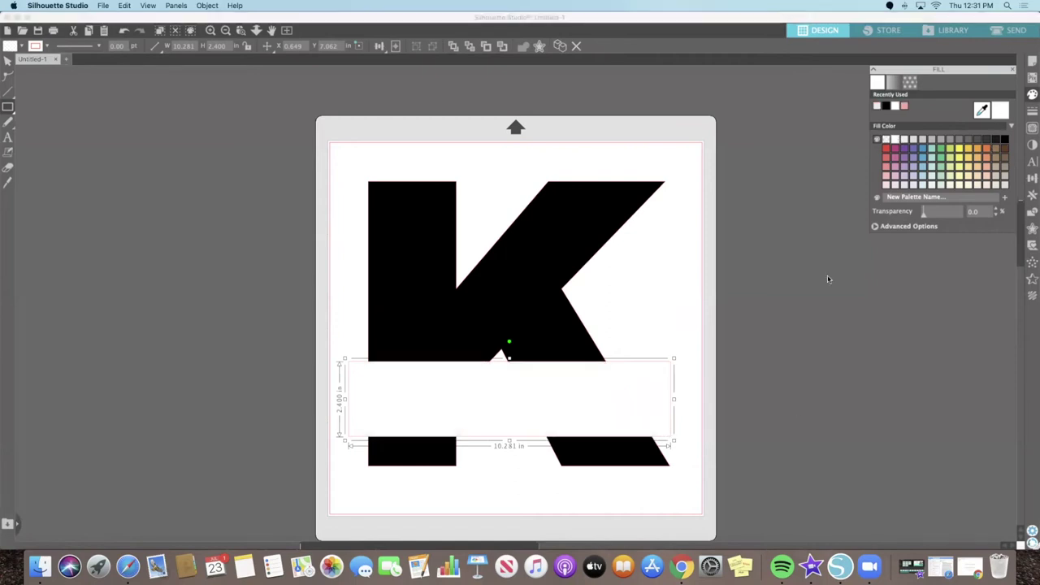
{"action": "left_click", "coordinate": [760, 309]}
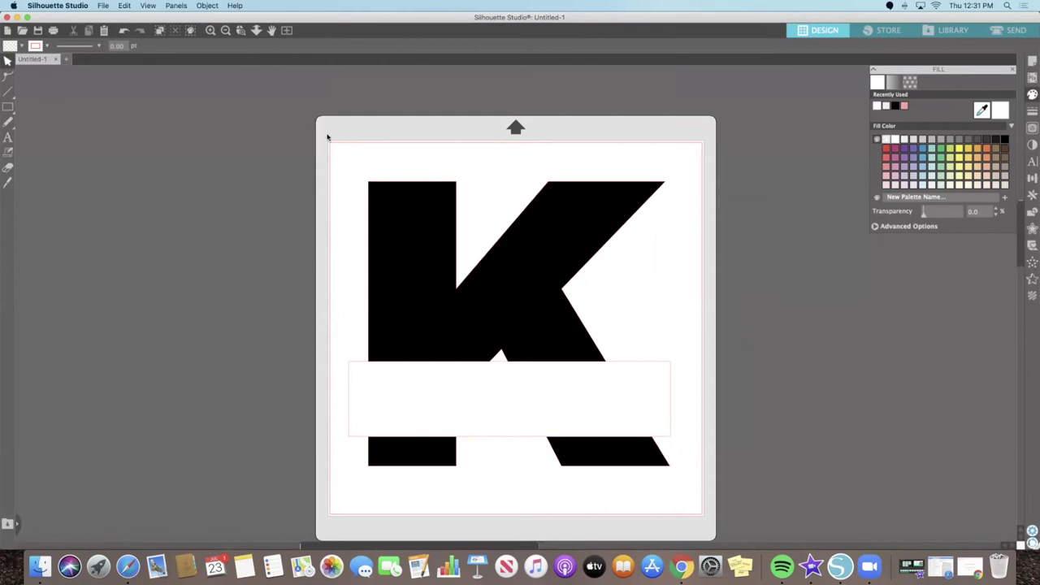
Subtract the white rectangle from the K, leaving an upper part and two bottom pieces.
{"action": "left_click", "coordinate": [536, 321]}
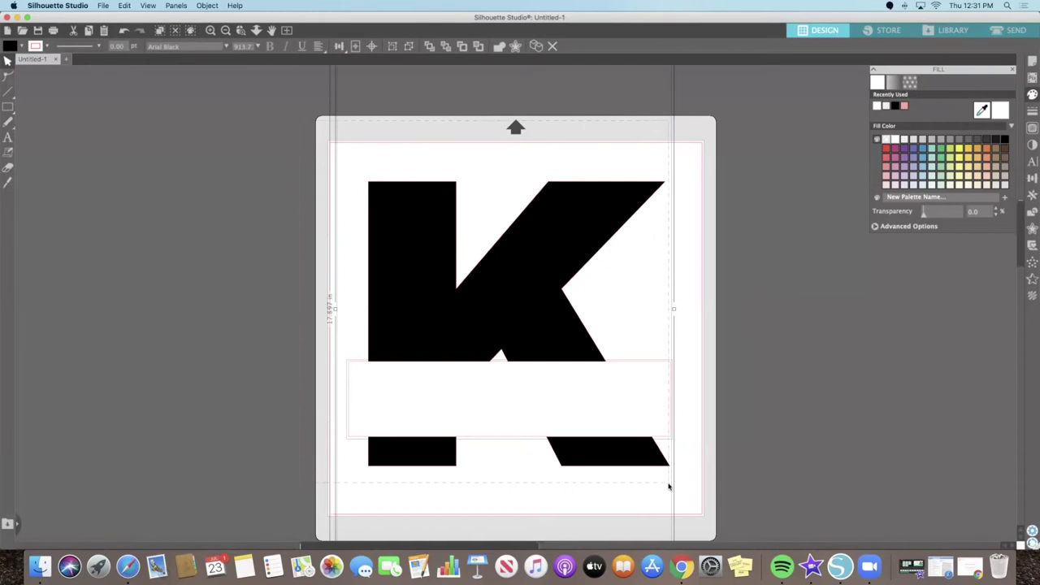
{"action": "left_click", "coordinate": [669, 486]}
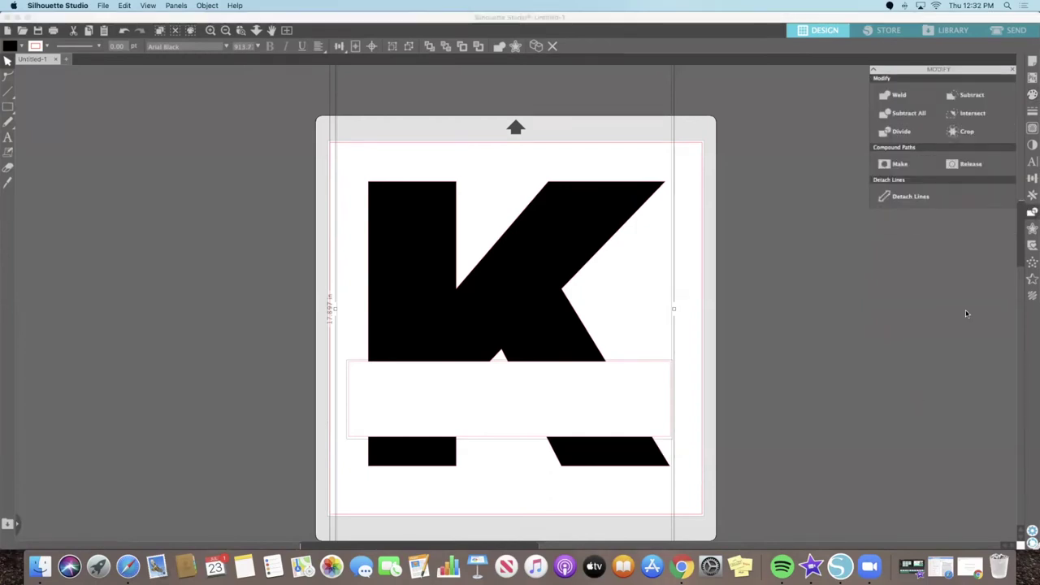
{"action": "left_click", "coordinate": [972, 96]}
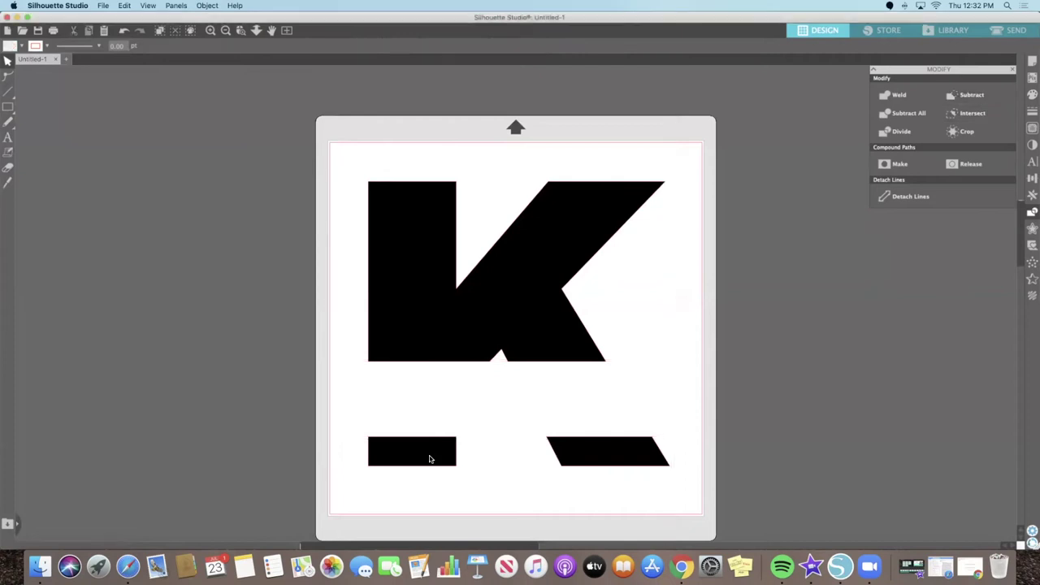
{"action": "left_click_drag", "start_coordinate": [430, 458], "coordinate": [464, 466]}
Group the upper K with both bottom pieces and nudge the group slightly right.
{"action": "key", "text": "super+a"}
{"action": "scroll", "coordinate": [725, 534], "scroll_direction": "down", "scroll_amount": 2}
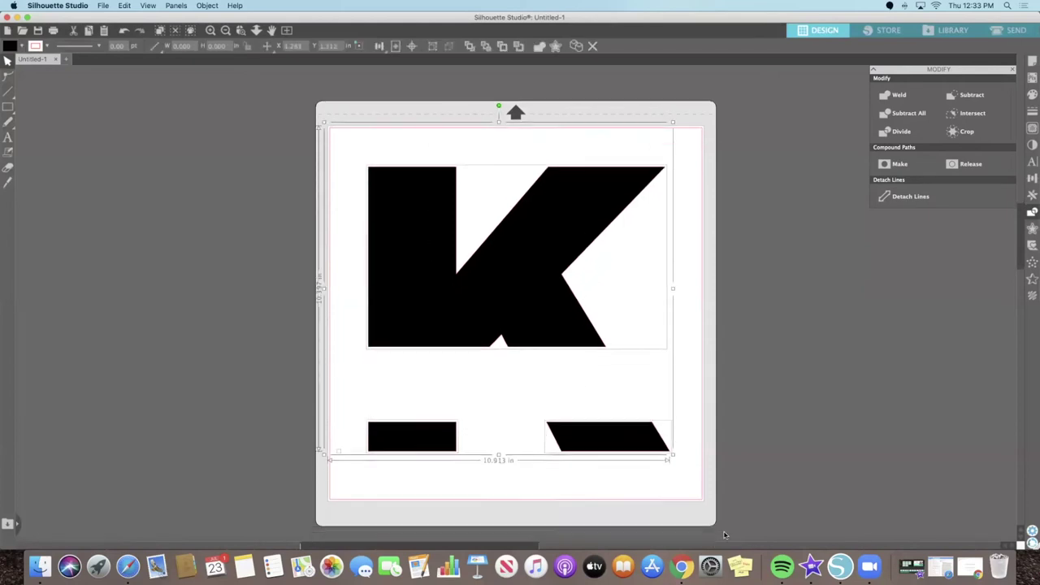
{"action": "right_click", "coordinate": [549, 305]}
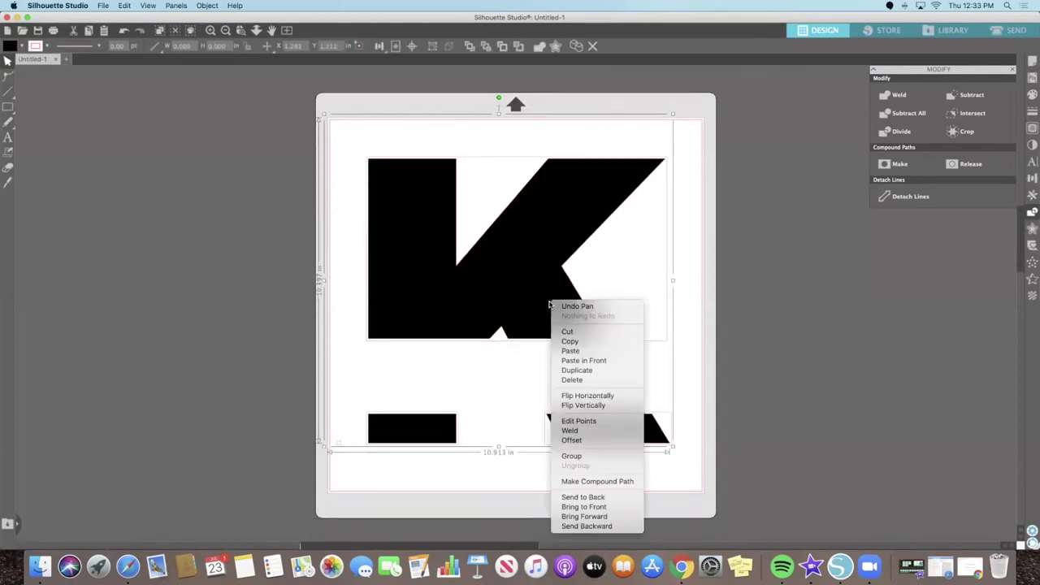
{"action": "left_click", "coordinate": [591, 457]}
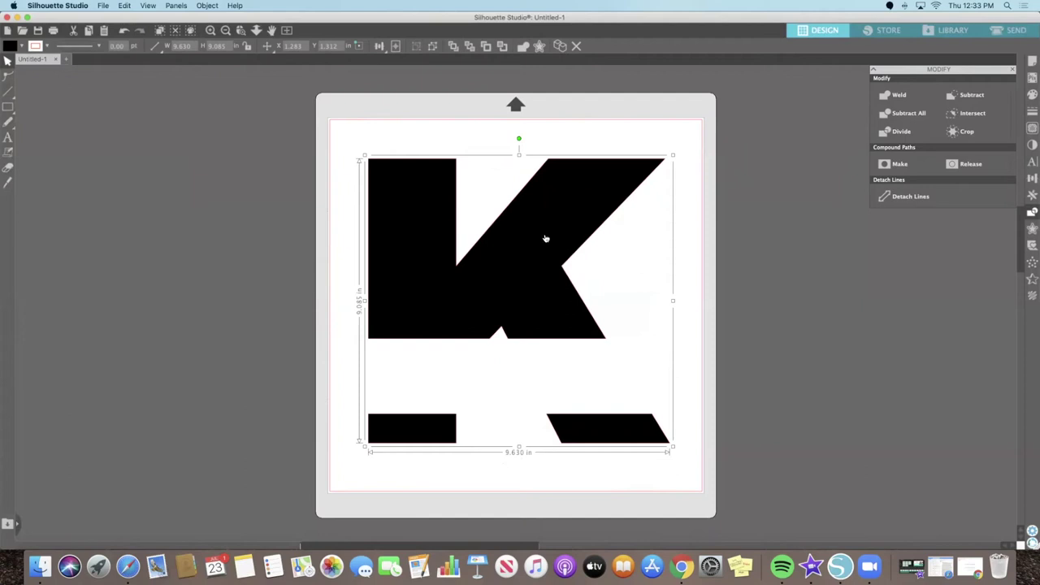
{"action": "mouse_move", "coordinate": [561, 237]}
{"action": "left_mouse_down"}
{"action": "mouse_move", "coordinate": [639, 233]}
{"action": "mouse_move", "coordinate": [557, 235]}
{"action": "left_mouse_up"}
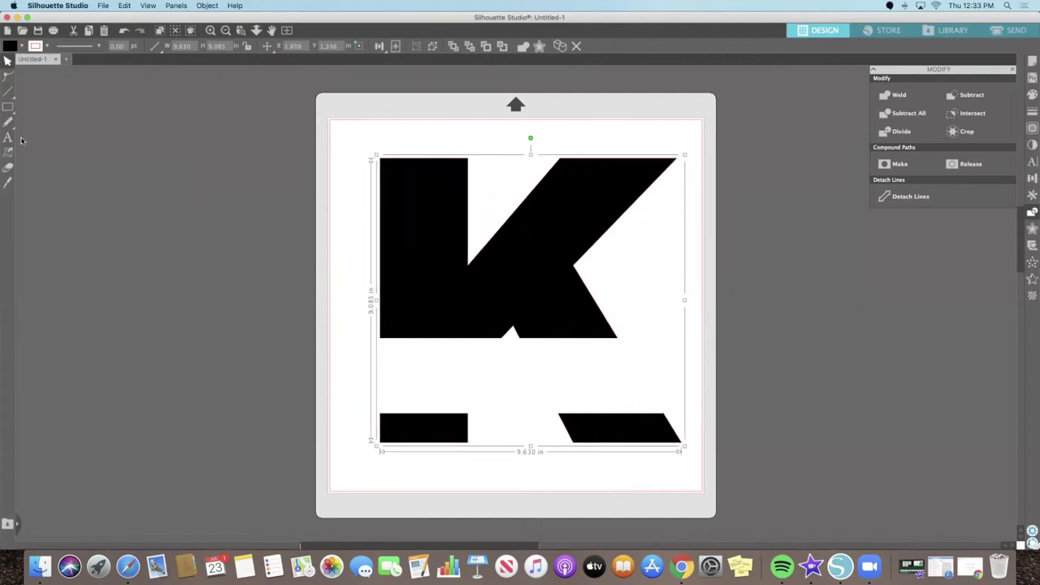
Draw a thin black bar, about 10.054 x 0.486 in, just beneath the upper K piece.
{"action": "left_click", "coordinate": [7, 109]}
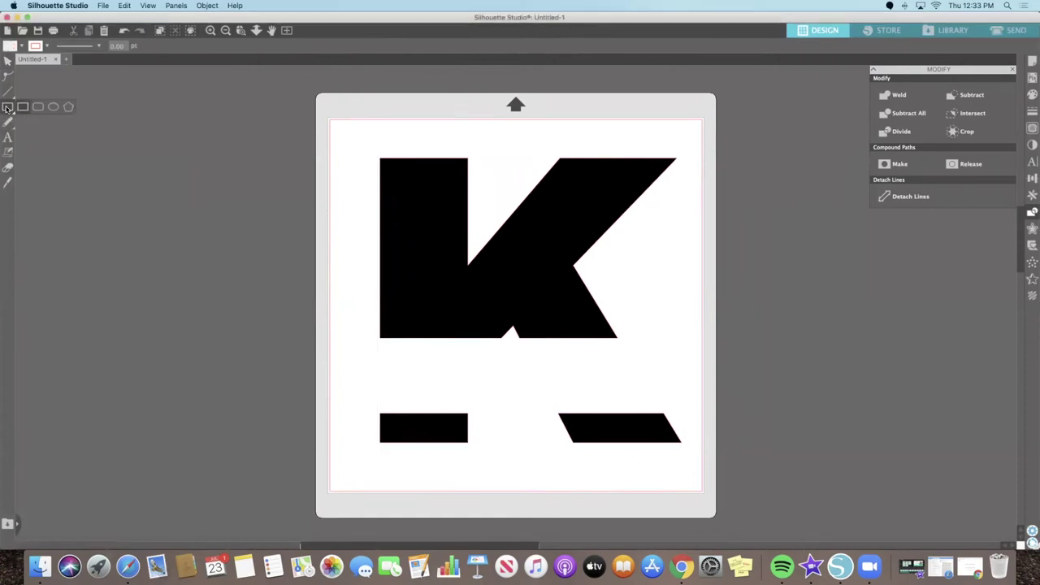
{"action": "left_click", "coordinate": [21, 112]}
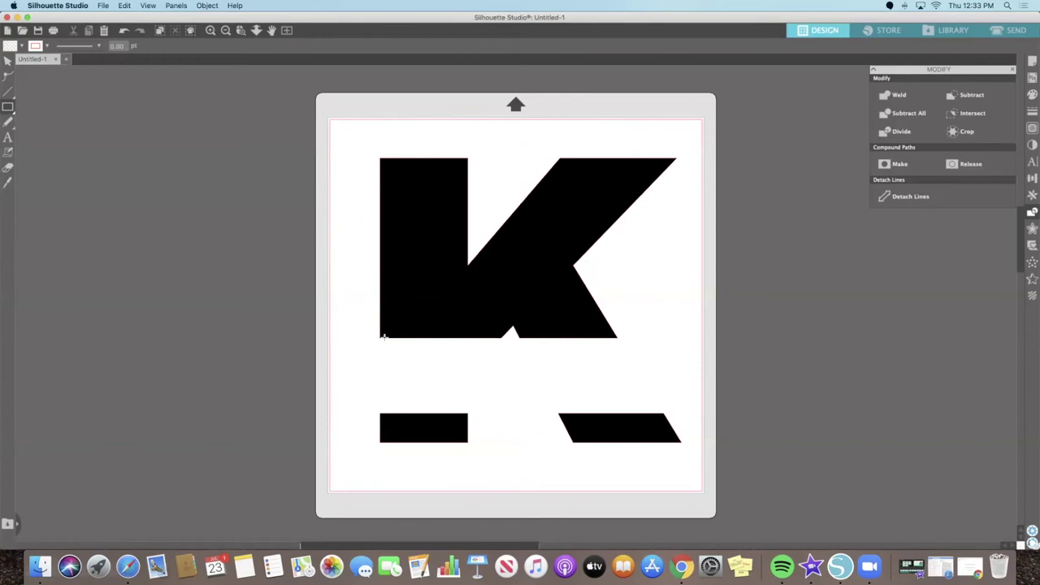
{"action": "left_click_drag", "start_coordinate": [368, 335], "coordinate": [676, 355]}
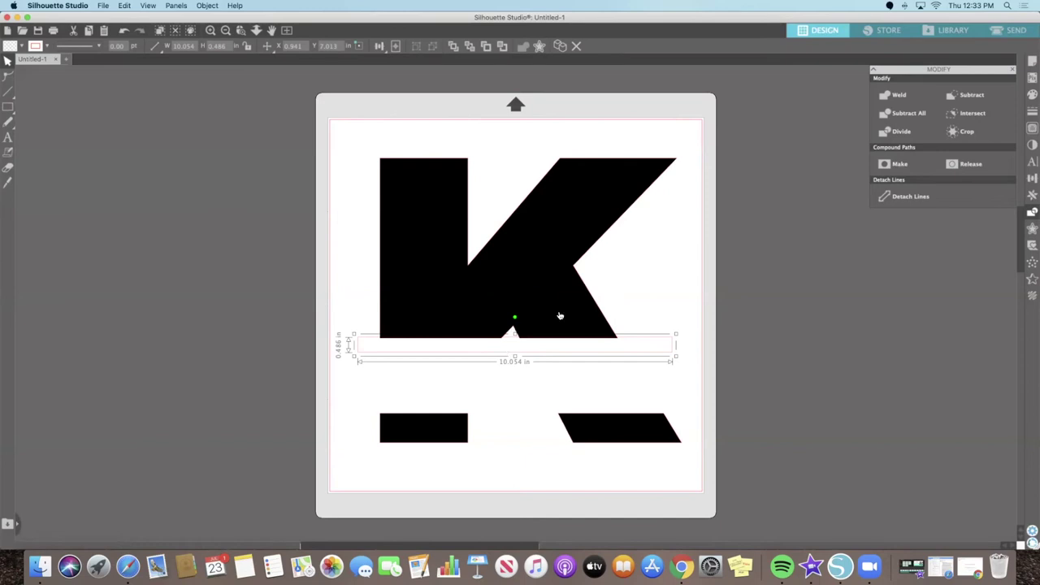
{"action": "left_click", "coordinate": [1033, 96]}
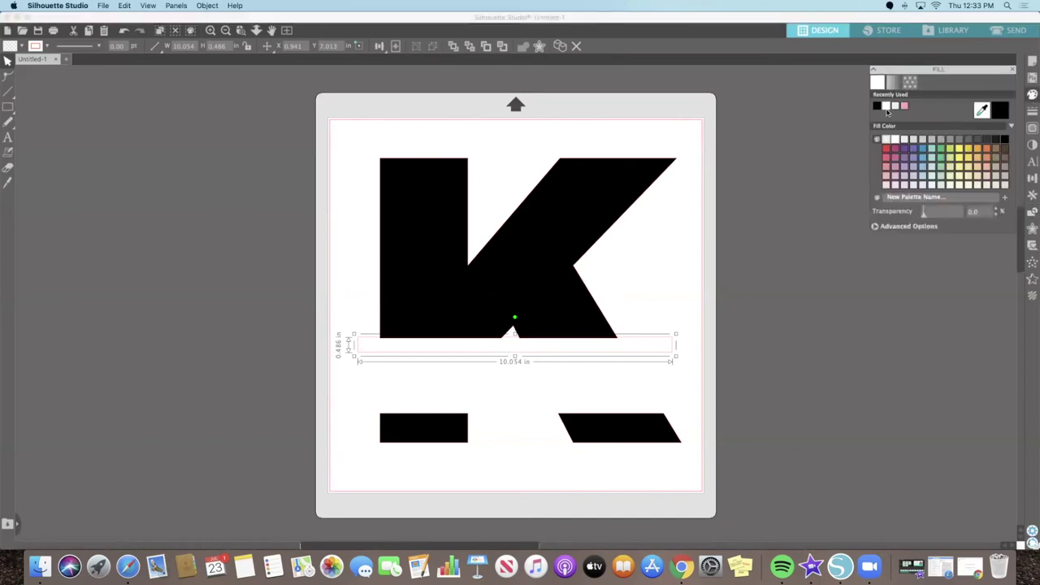
{"action": "left_click", "coordinate": [878, 107]}
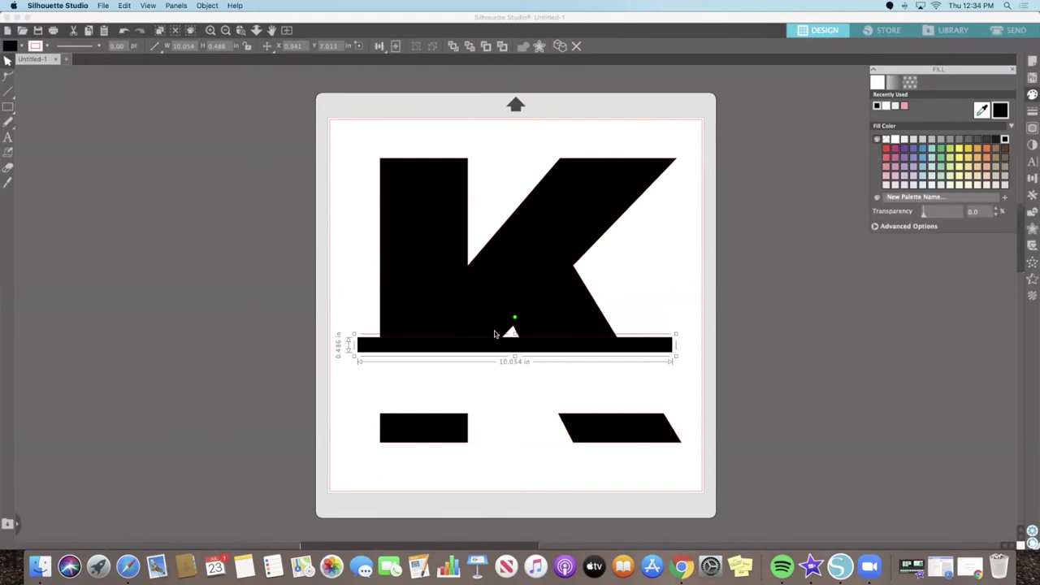
Duplicate the black bar and place the copy along the top of the lower K pieces.
{"action": "right_click", "coordinate": [609, 349]}
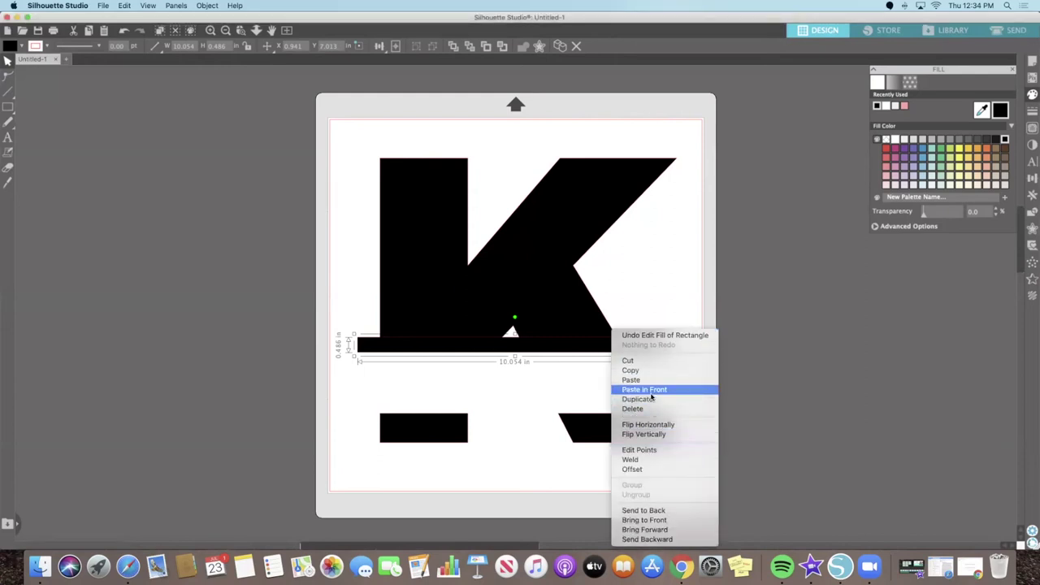
{"action": "left_click", "coordinate": [638, 399]}
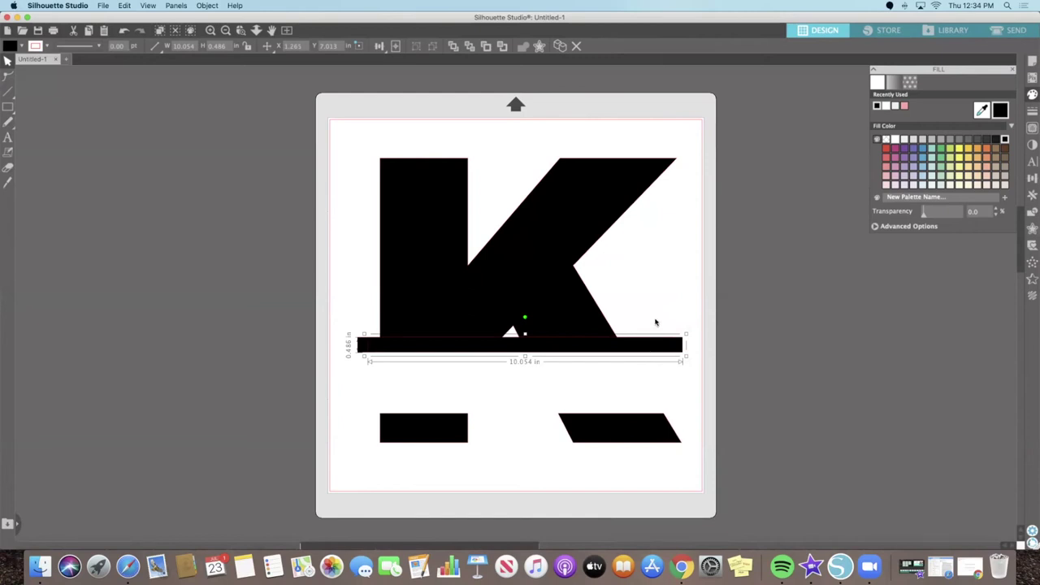
{"action": "left_click_drag", "start_coordinate": [646, 344], "coordinate": [642, 349]}
{"action": "left_click_drag", "start_coordinate": [635, 396], "coordinate": [632, 407]}
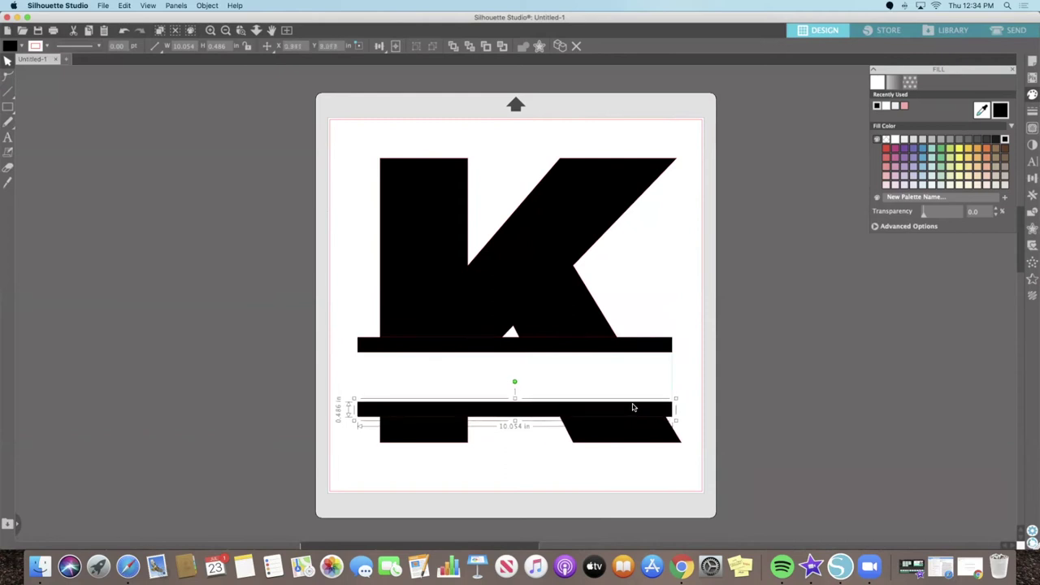
{"action": "left_click", "coordinate": [336, 119]}
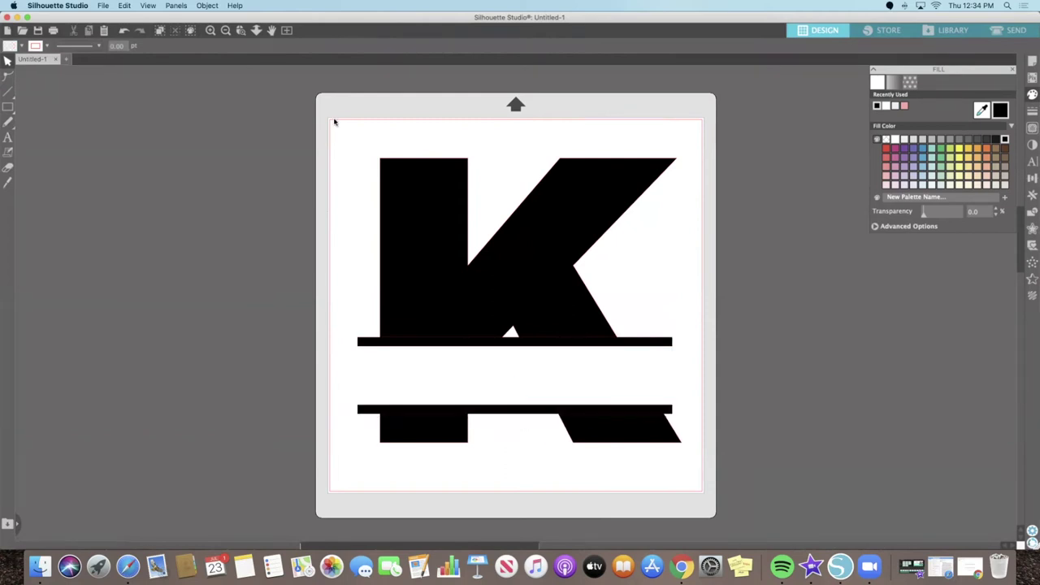
Select every shape on the mat and weld the bars to their adjoining K pieces.
{"action": "left_click_drag", "start_coordinate": [334, 122], "coordinate": [691, 476]}
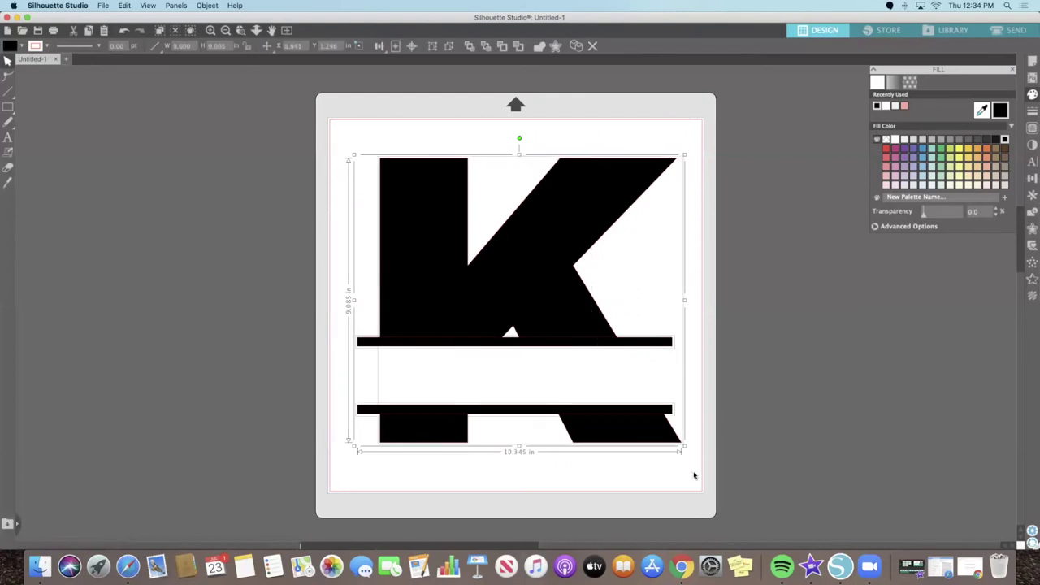
{"action": "right_click", "coordinate": [621, 423]}
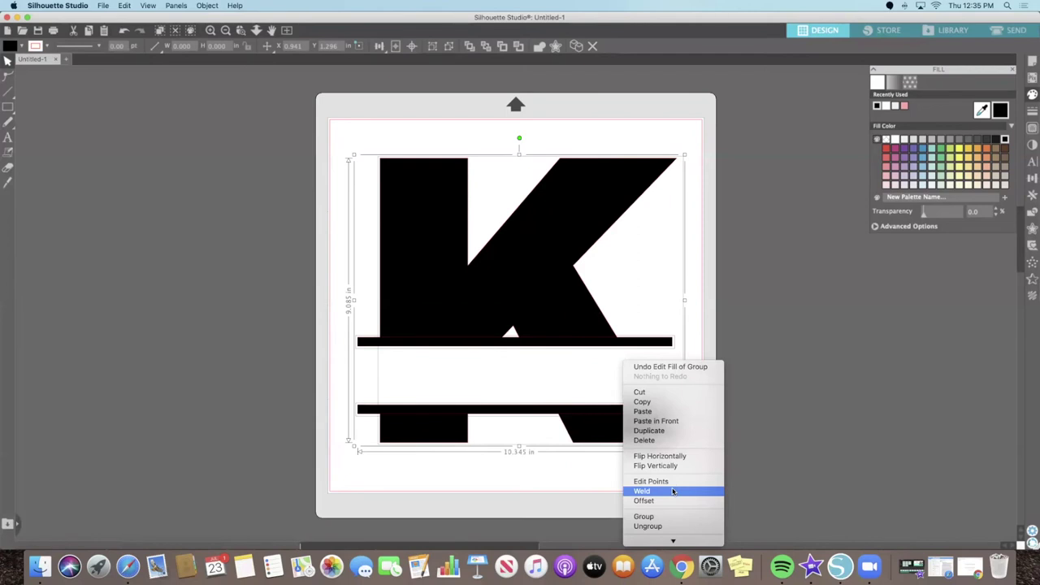
{"action": "left_click", "coordinate": [673, 492]}
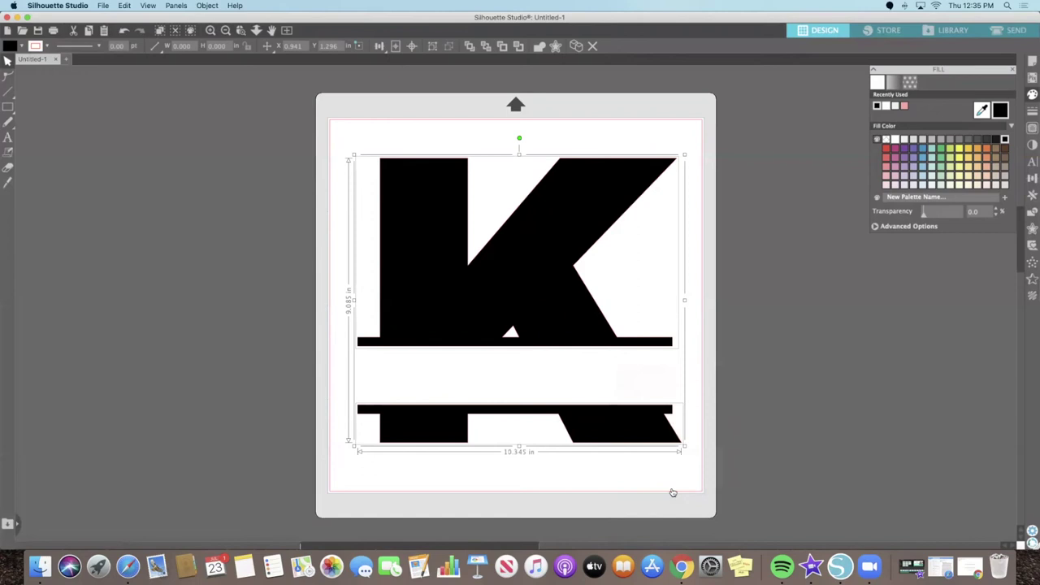
Check that the upper K and lower shape each move as one piece, then undo.
{"action": "left_click", "coordinate": [637, 294]}
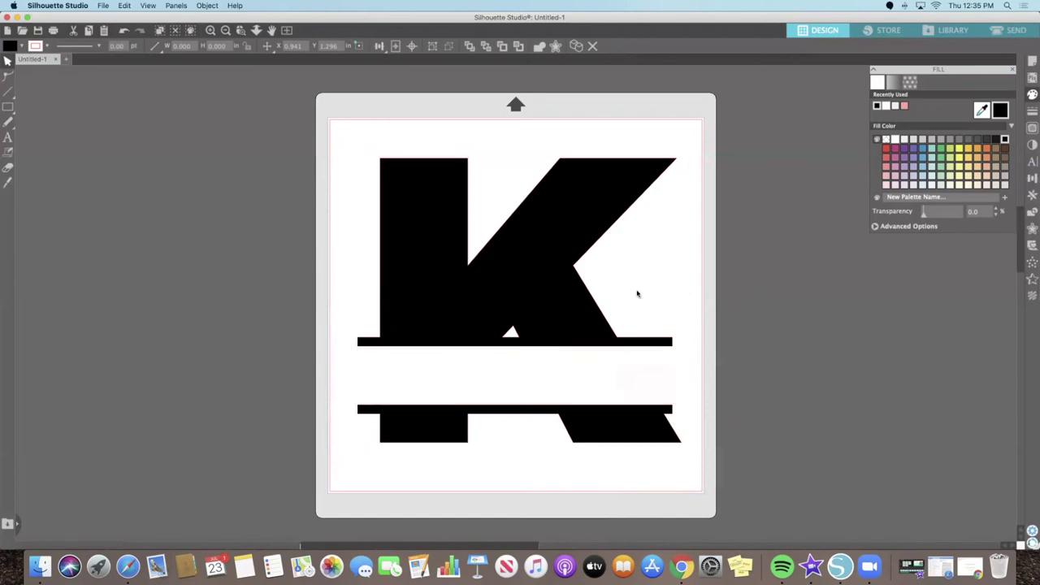
{"action": "mouse_move", "coordinate": [637, 294]}
{"action": "left_mouse_down"}
{"action": "mouse_move", "coordinate": [722, 289]}
{"action": "mouse_move", "coordinate": [655, 286]}
{"action": "left_mouse_up"}
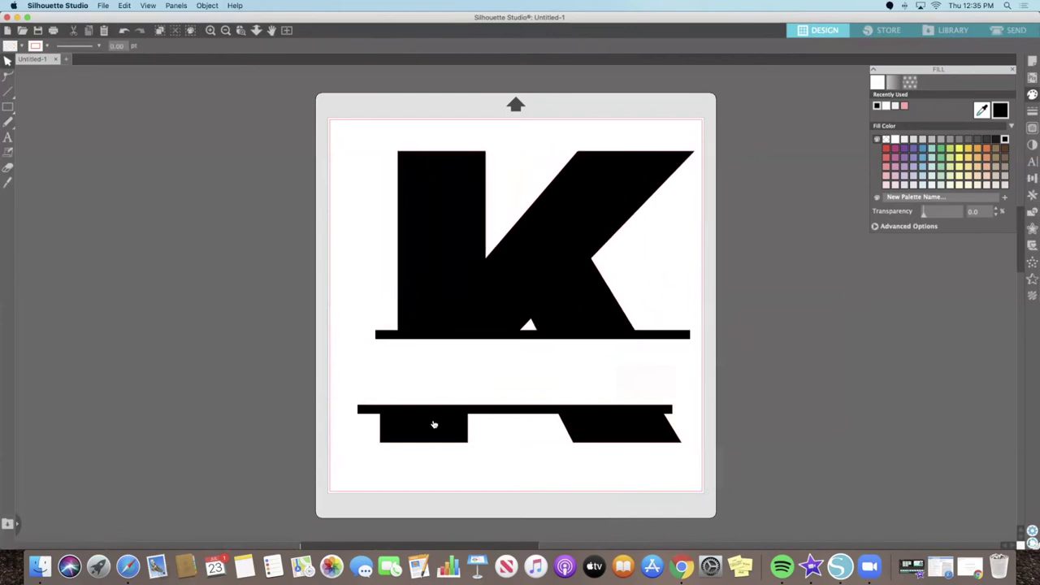
{"action": "left_click_drag", "start_coordinate": [434, 424], "coordinate": [464, 418]}
{"action": "key", "text": "super+z"}
{"action": "key", "text": "super+z"}
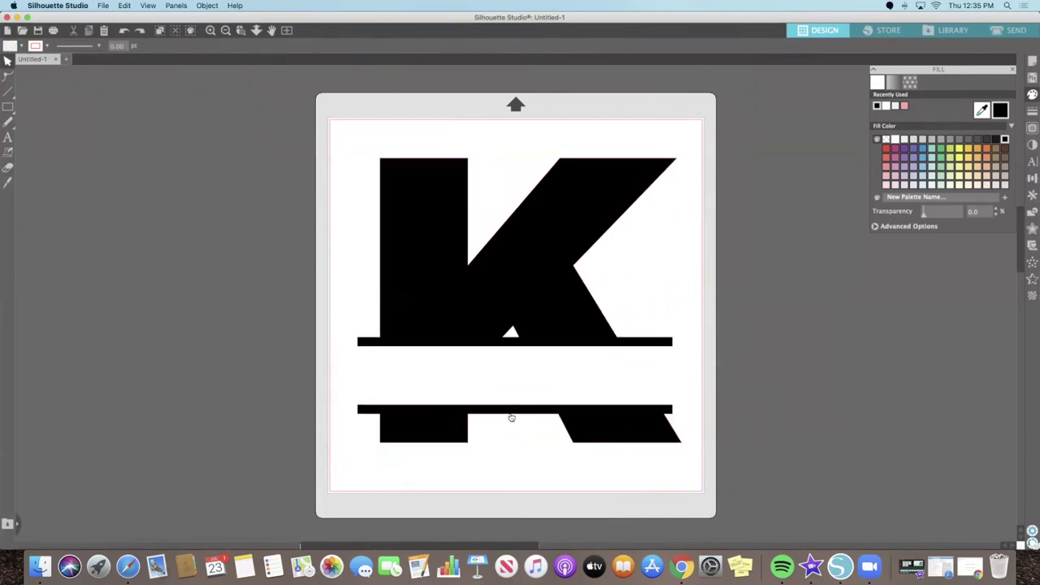
Group the upper and lower shapes into one 10.345 x 9.085 in design.
{"action": "left_click_drag", "start_coordinate": [329, 122], "coordinate": [699, 485]}
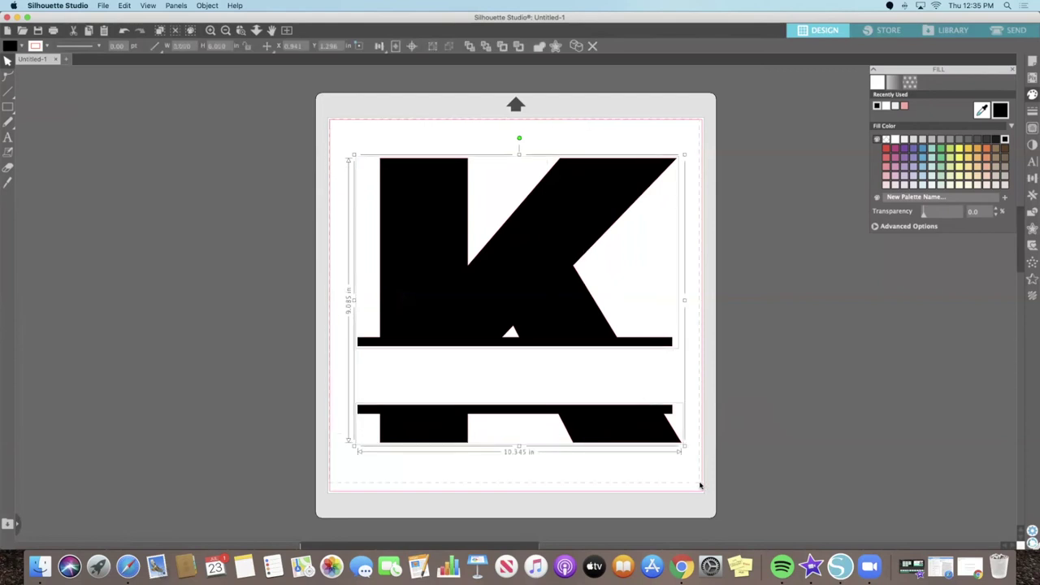
{"action": "right_click", "coordinate": [632, 433]}
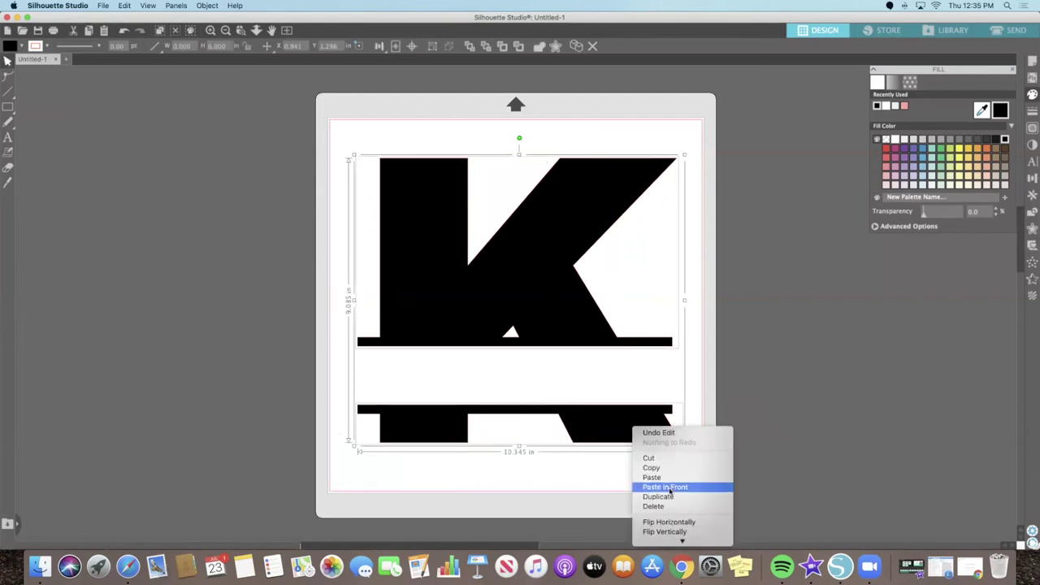
{"action": "left_click", "coordinate": [671, 514]}
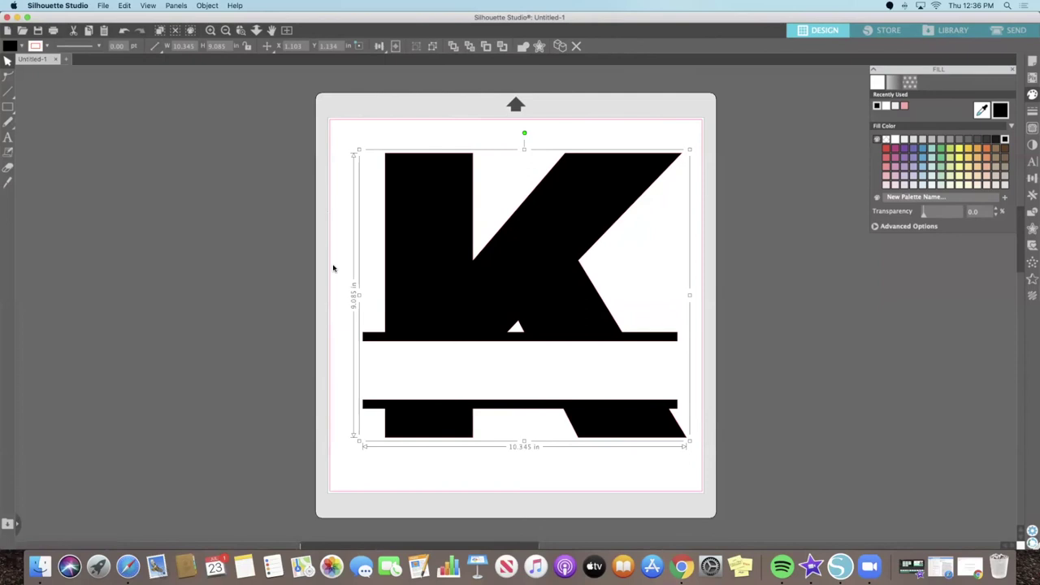
Add a text box in the gap between the bars and type the surname, correcting the typo.
{"action": "left_click", "coordinate": [9, 140]}
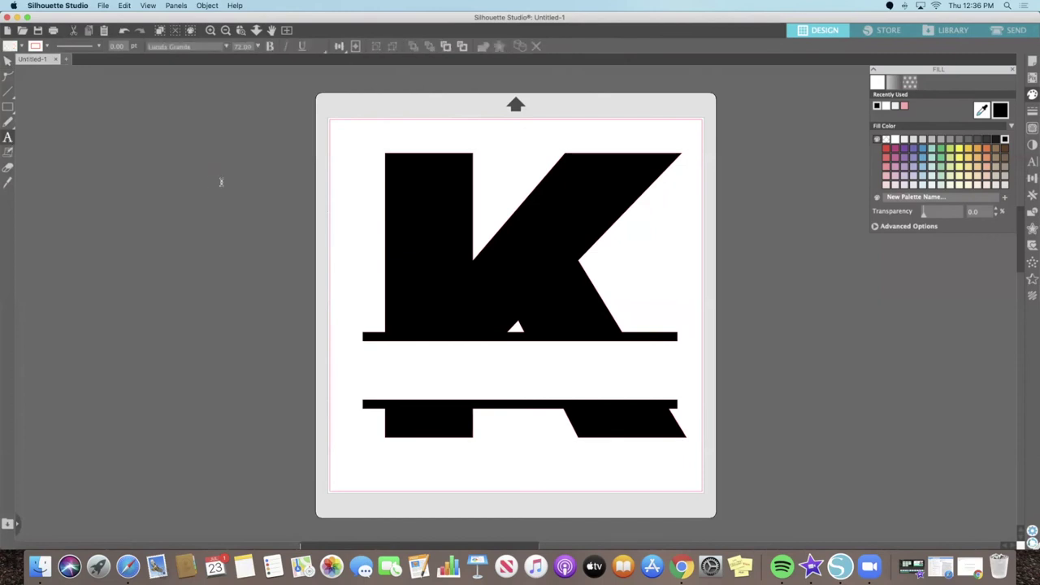
{"action": "key", "text": "v"}
{"action": "left_click", "coordinate": [410, 376]}
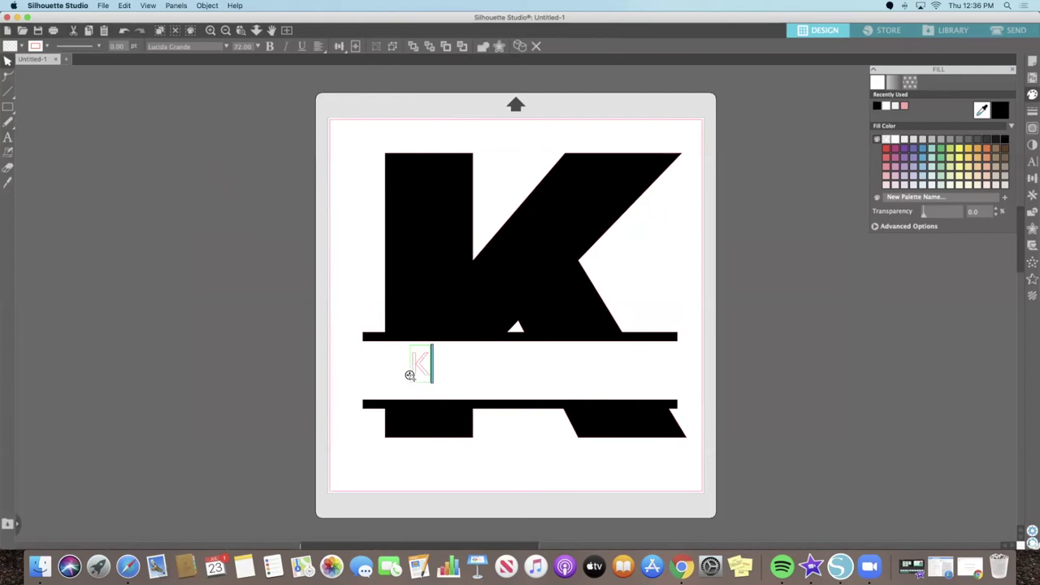
{"action": "type", "text": "KRAHA"}
{"action": "key", "text": "BackSpace"}
{"action": "type", "text": "N"}
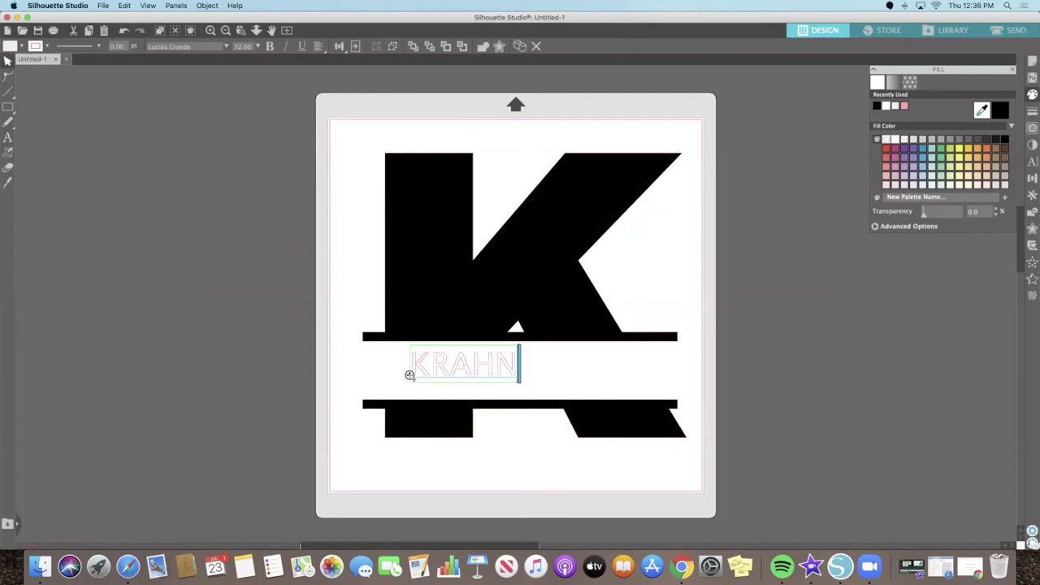
Shift the surname text slightly left and highlight all of it for restyling.
{"action": "left_click_drag", "start_coordinate": [518, 372], "coordinate": [491, 371]}
{"action": "left_click", "coordinate": [491, 370]}
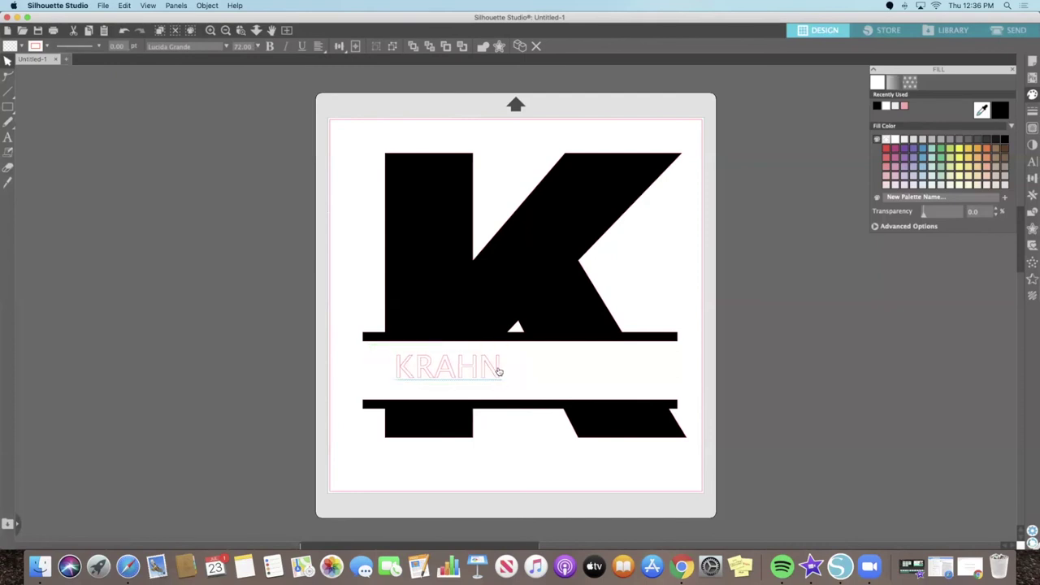
{"action": "double_click", "coordinate": [499, 371]}
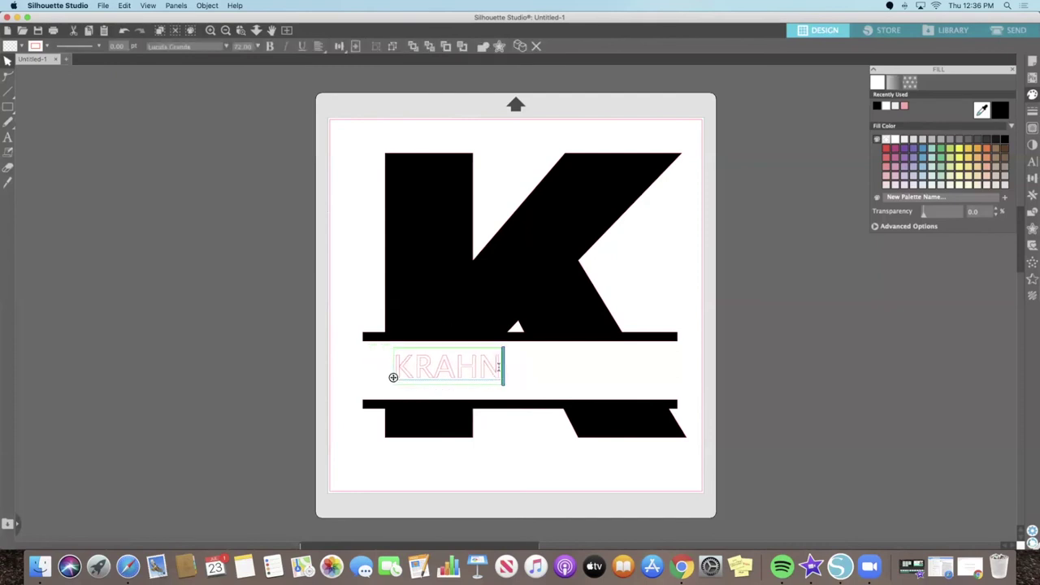
{"action": "left_click_drag", "start_coordinate": [499, 372], "coordinate": [393, 367]}
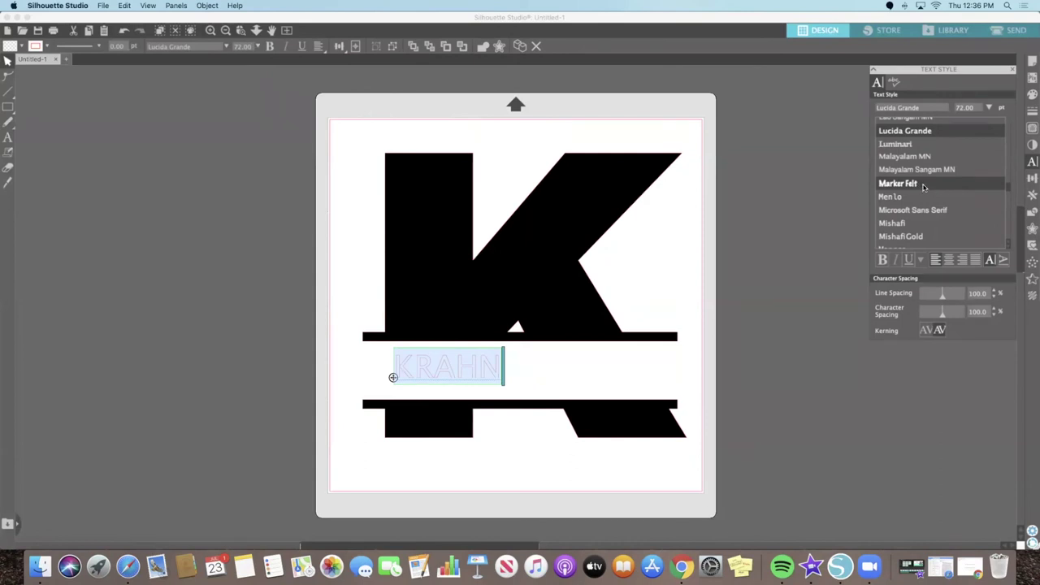
Set the surname in Marker Felt, enlarge it to fill the gap, then select the whole design.
{"action": "left_click", "coordinate": [923, 185]}
{"action": "left_click", "coordinate": [494, 362]}
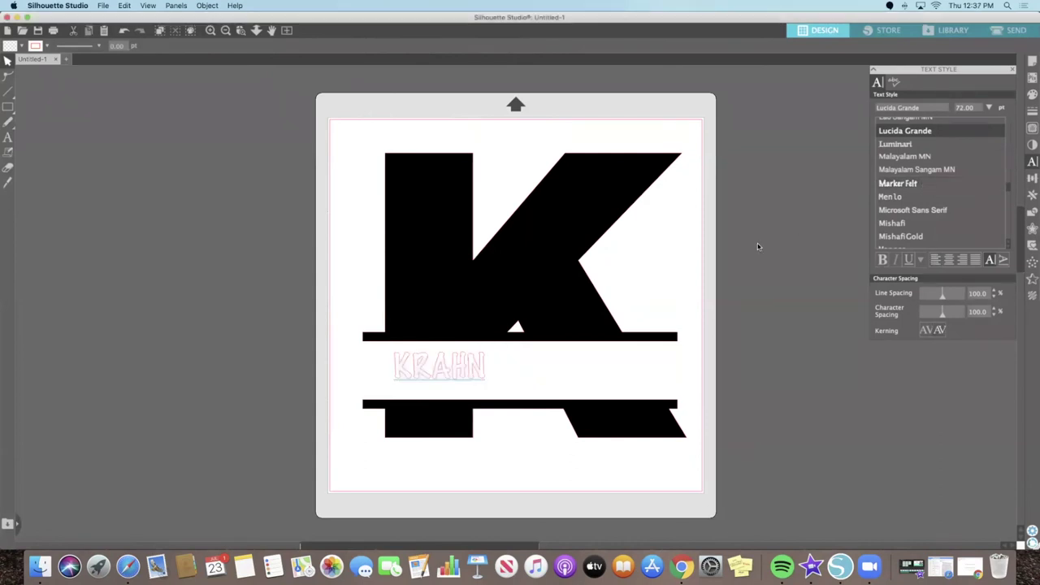
{"action": "left_click", "coordinate": [475, 369]}
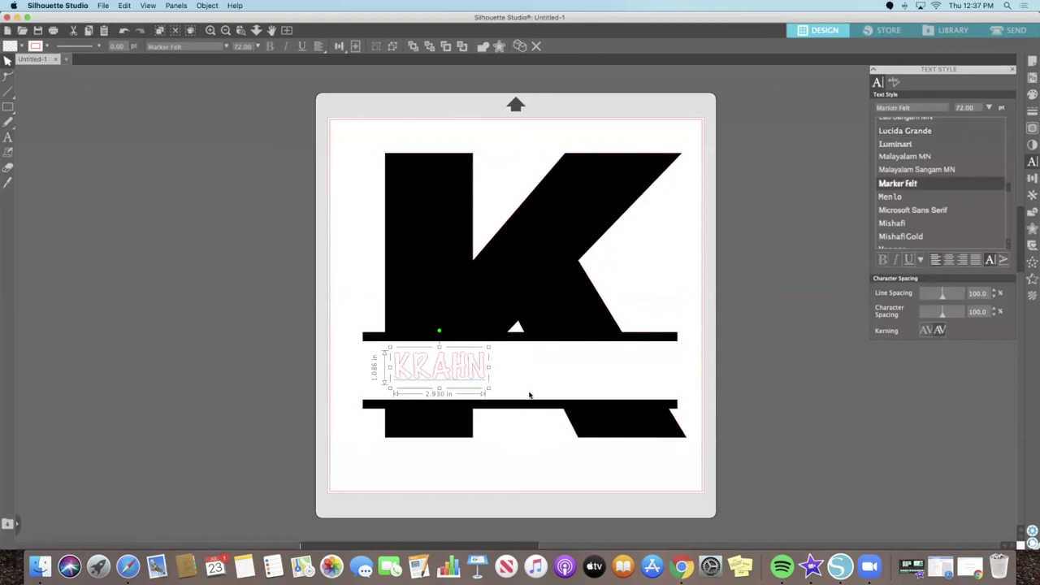
{"action": "left_click_drag", "start_coordinate": [529, 395], "coordinate": [606, 395]}
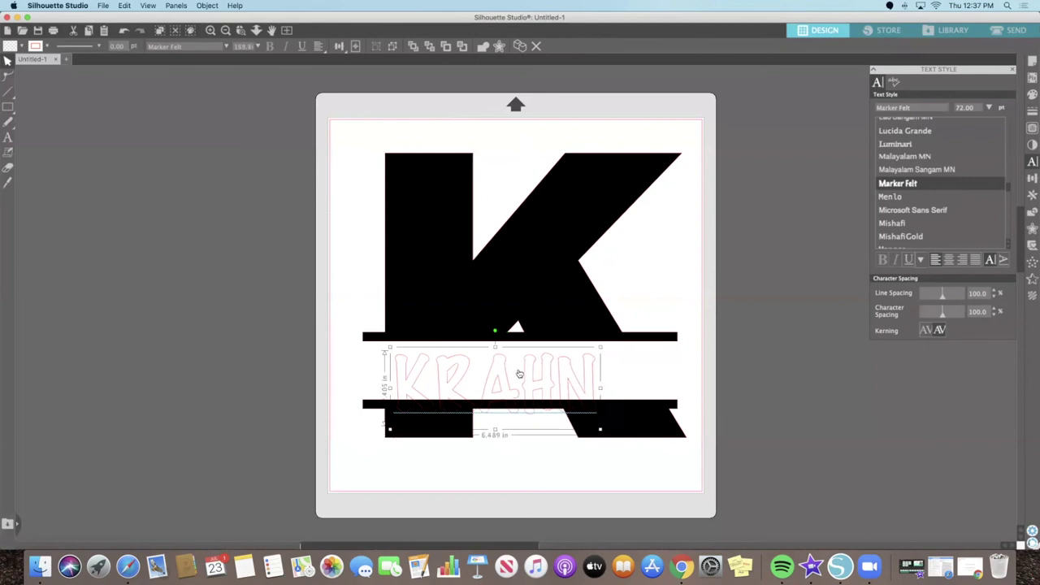
{"action": "key", "text": "super+a"}
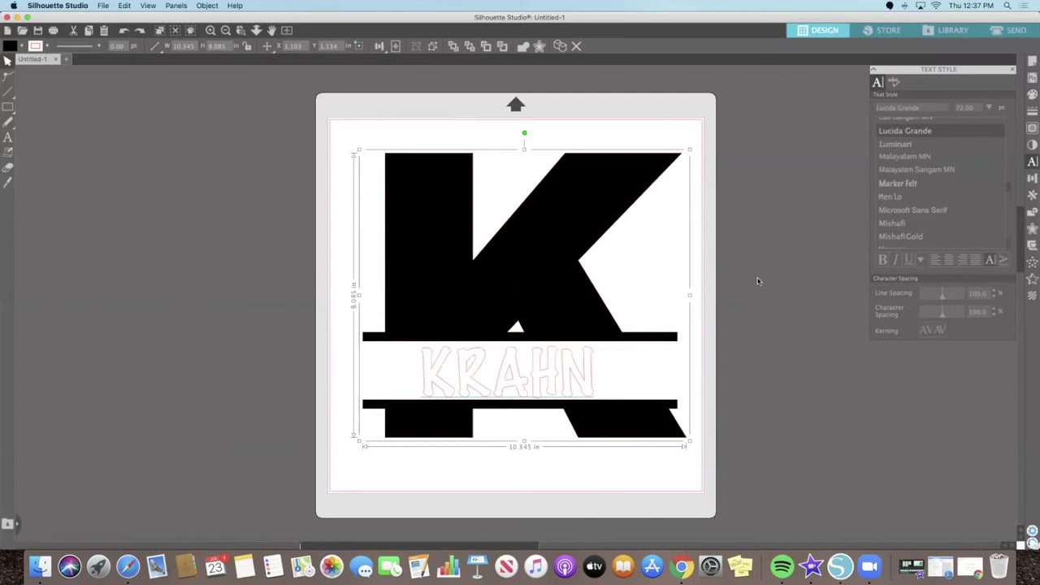
Fill the entire split K and surname white from the Recently Used swatches.
{"action": "left_click", "coordinate": [1033, 110]}
{"action": "left_click", "coordinate": [888, 107]}
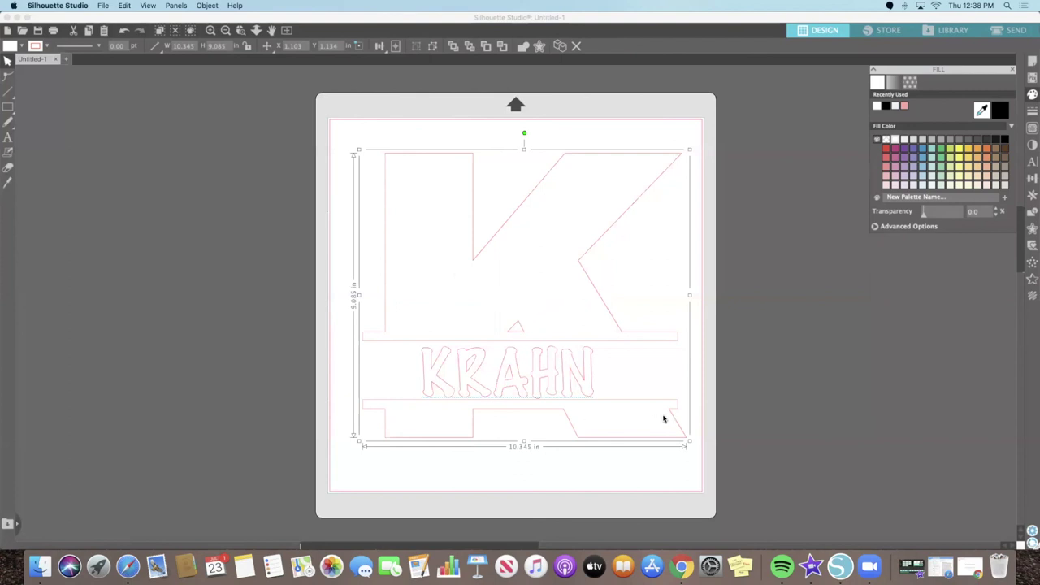
{"action": "scroll", "coordinate": [664, 419], "scroll_direction": "down", "scroll_amount": 1}
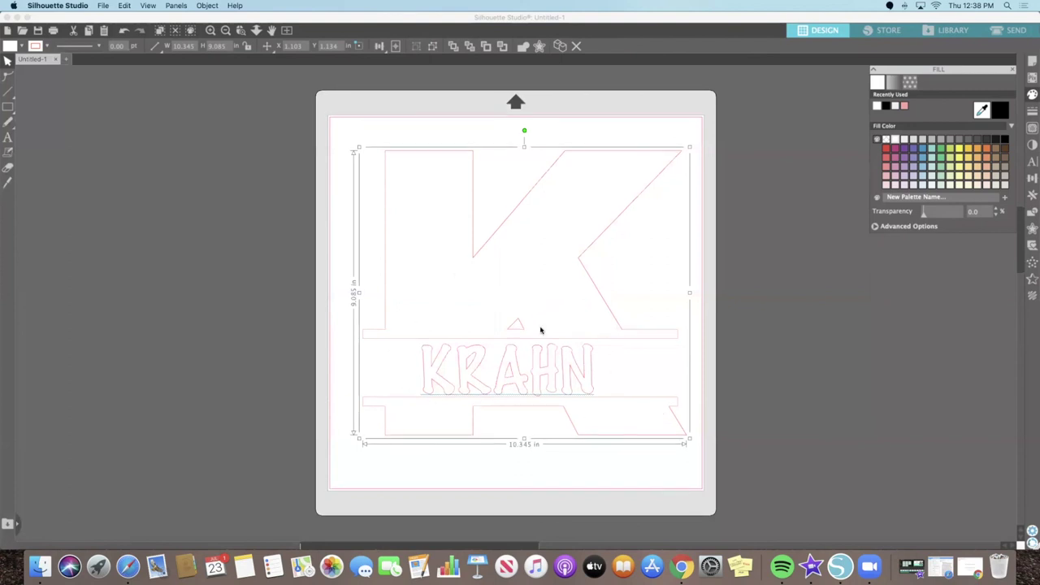
{"action": "scroll", "coordinate": [729, 378], "scroll_direction": "down", "scroll_amount": 1}
{"action": "left_click", "coordinate": [729, 377]}
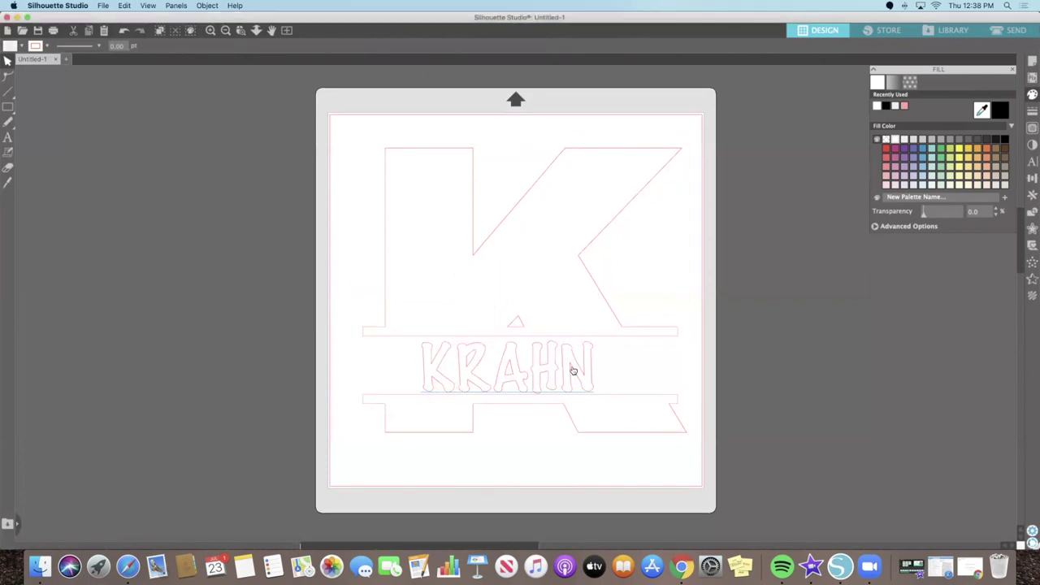